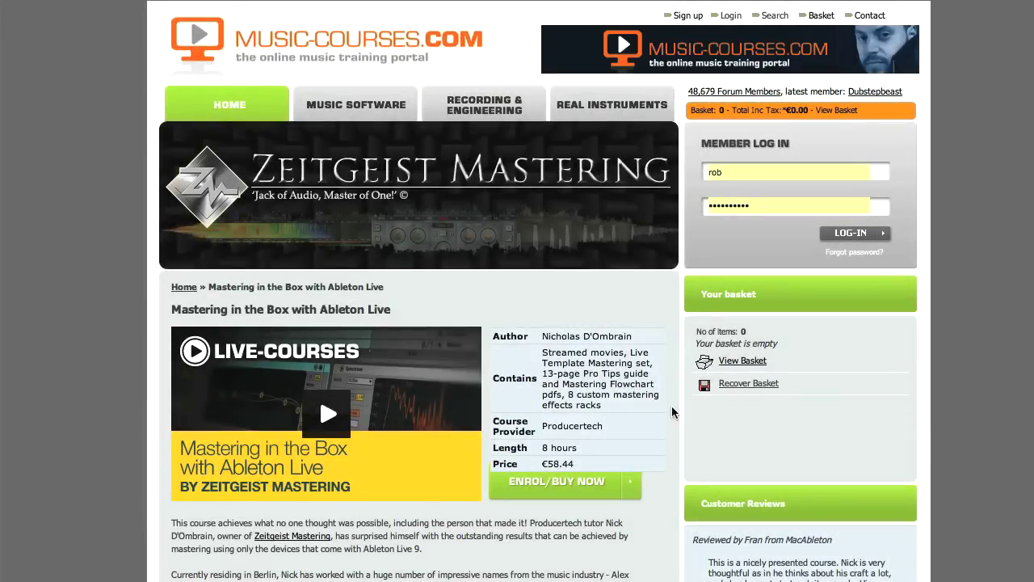
# Step: Scroll the Mastering in the Box course page down to its Module Details list
pyautogui.scroll(-3, 672, 412)
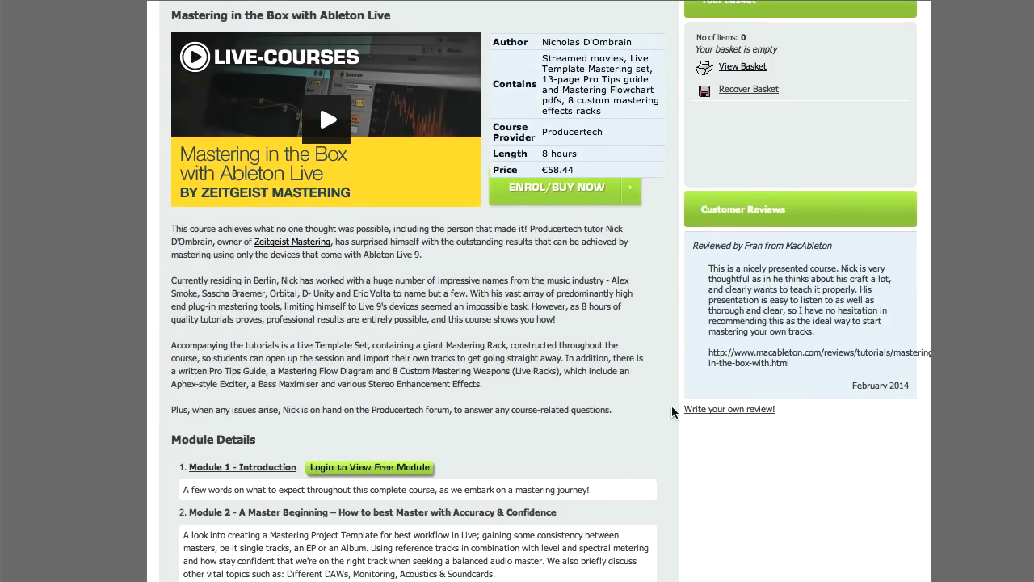
pyautogui.scroll(-4, 671, 412)
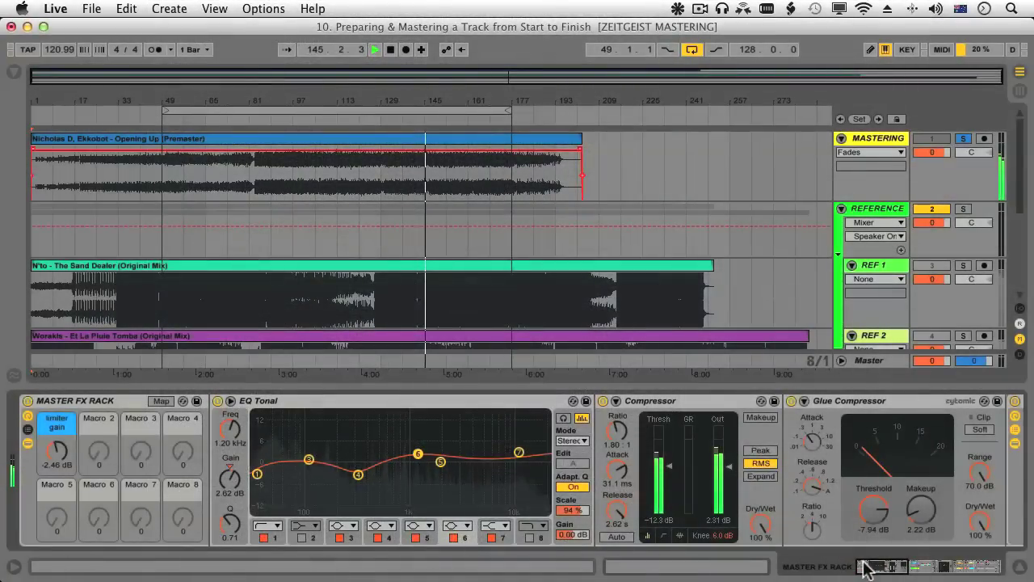
# Step: Compare EQ Tonal bypassed, then cut band 4 to -3.86 dB at 310 Hz and raise band 6 to 4.61 dB at 893 Hz
pyautogui.click(866, 568)
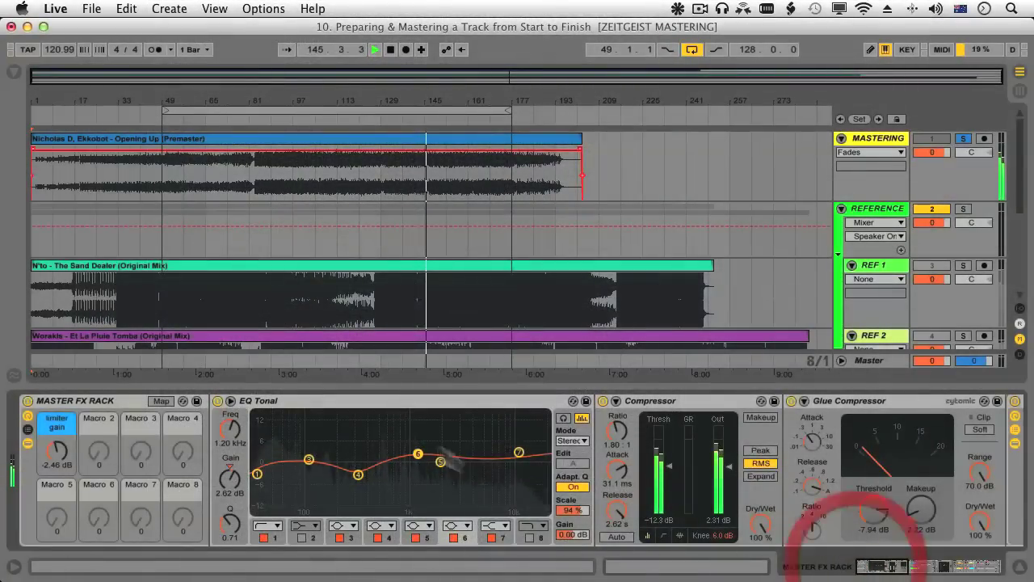
pyautogui.click(217, 401)
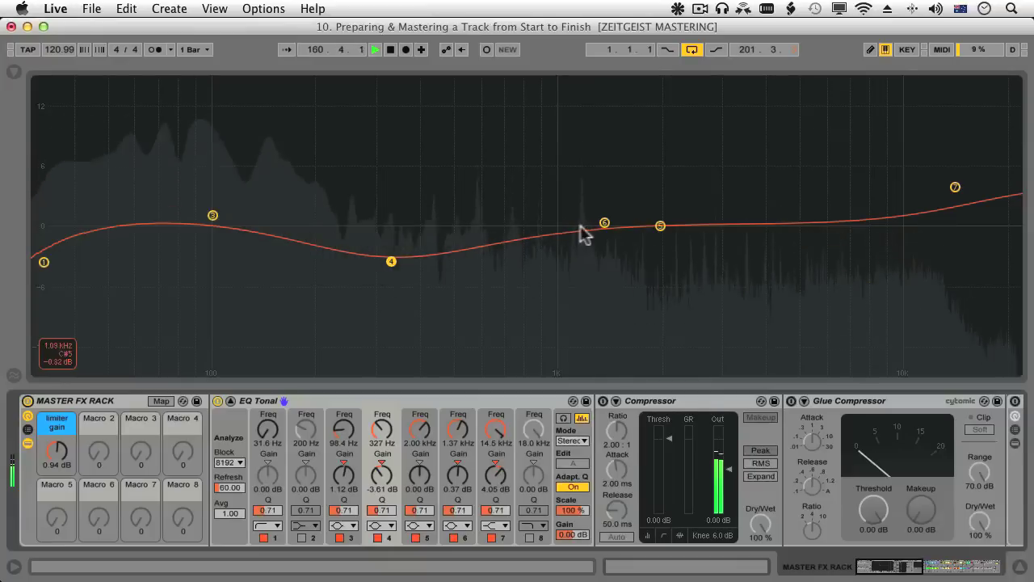
pyautogui.moveTo(604, 223); pyautogui.dragTo(545, 197)
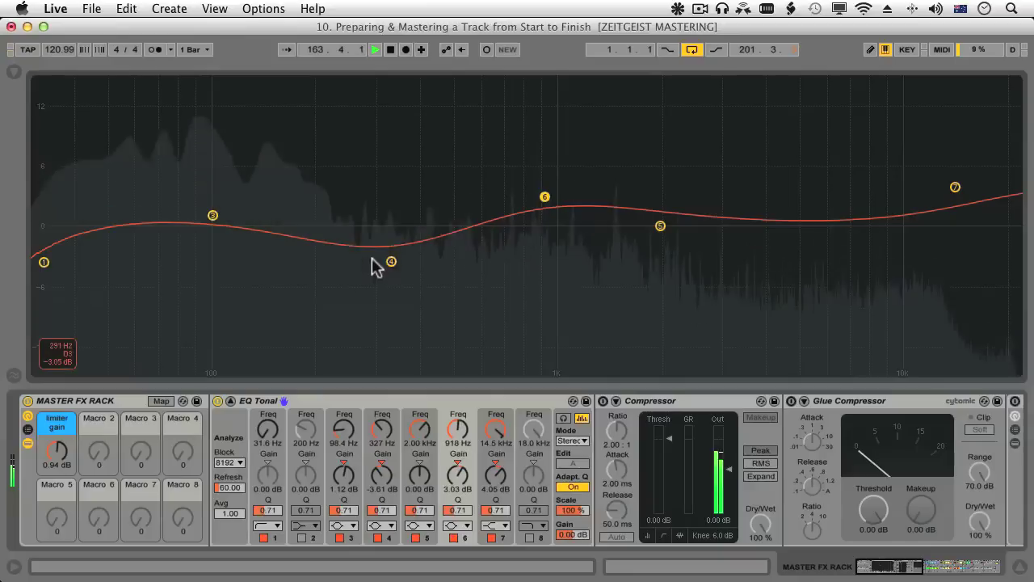
pyautogui.moveTo(391, 261)
pyautogui.mouseDown()
pyautogui.moveTo(374, 266)
pyautogui.moveTo(383, 263)
pyautogui.mouseUp()
pyautogui.moveTo(545, 196); pyautogui.dragTo(544, 196)
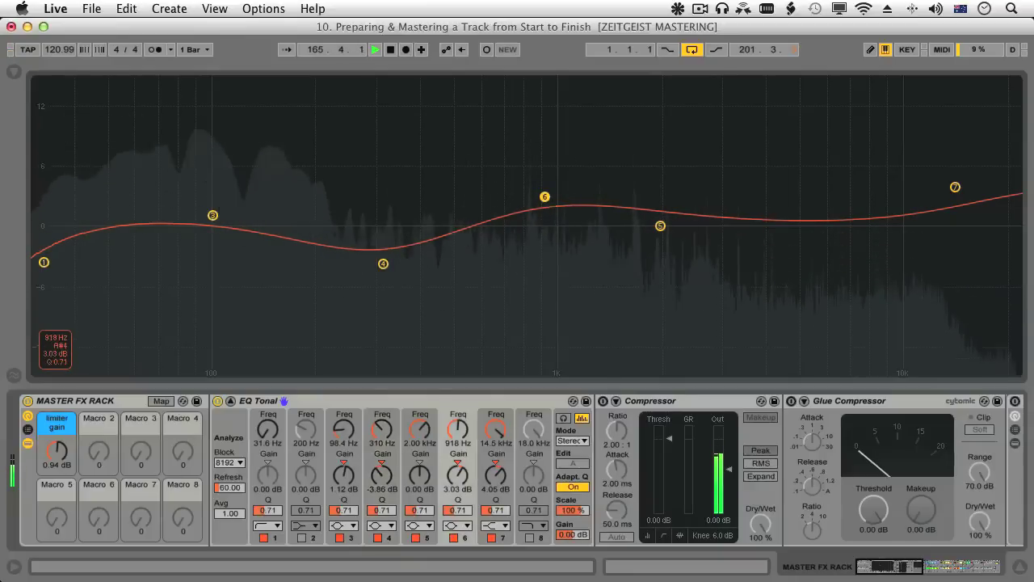
pyautogui.moveTo(544, 196); pyautogui.dragTo(541, 182)
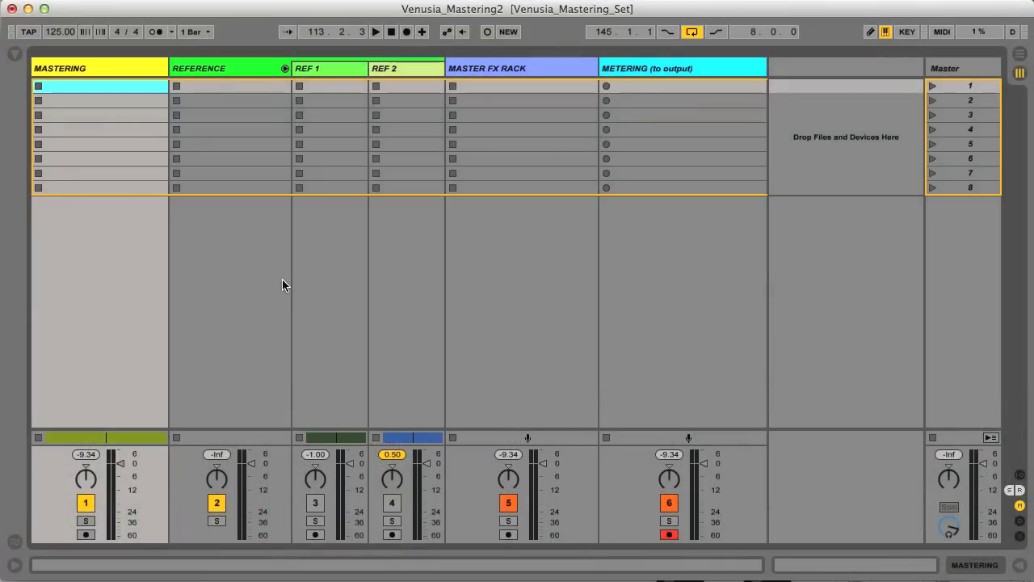
# Step: Select the MASTERING, MASTER FX RACK and METERING tracks in turn, then switch to the Arrangement view
pyautogui.click(101, 71)
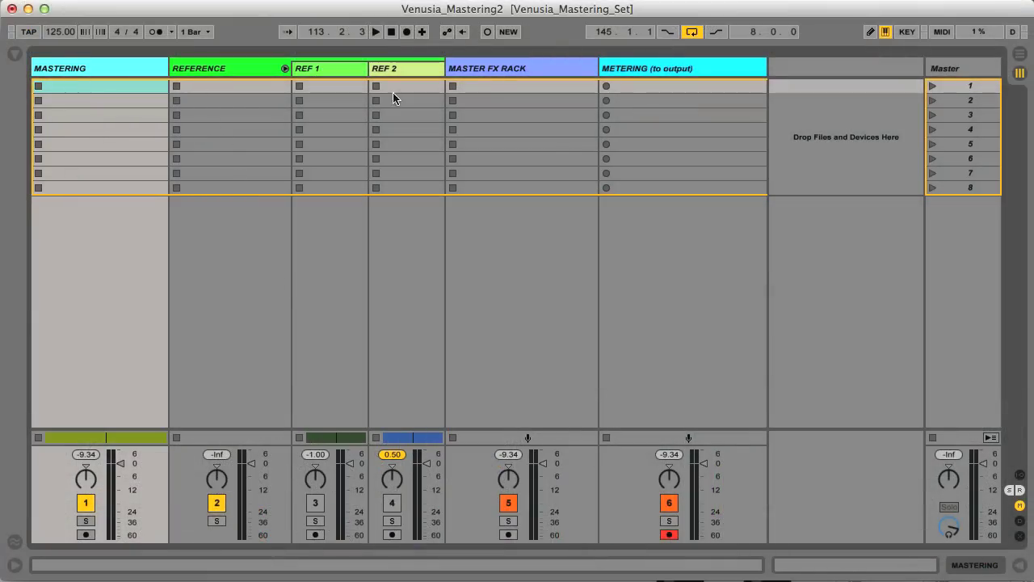
pyautogui.click(502, 69)
pyautogui.click(634, 71)
pyautogui.click(521, 74)
pyautogui.click(139, 71)
pyautogui.press('Tab')
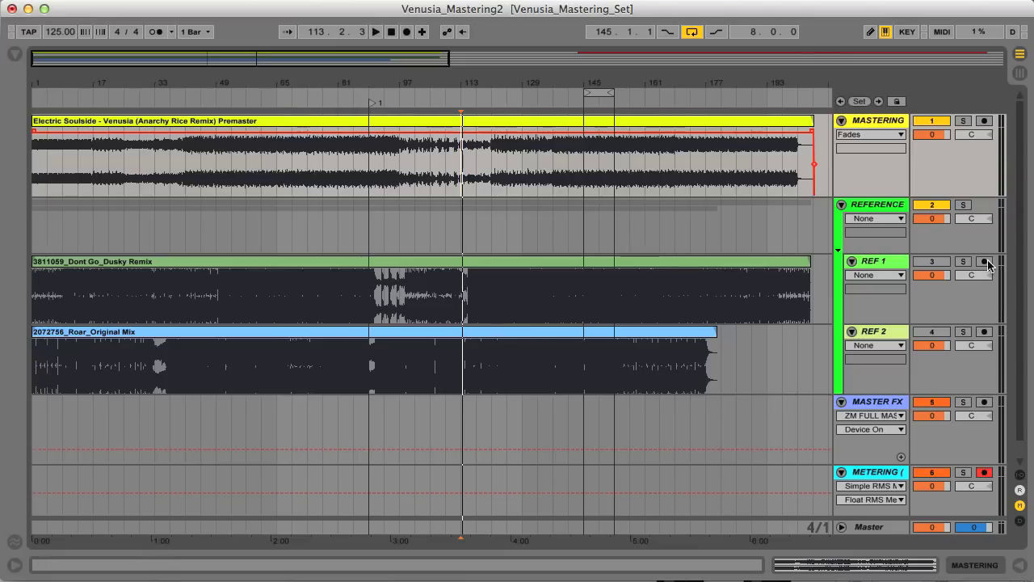
# Step: Solo REF 1 and REF 2 alternately, clear the solo, and open the METERING track's devices
pyautogui.press('1')
pyautogui.press('2')
pyautogui.press('1')
pyautogui.press('2')
pyautogui.press('1')
pyautogui.press('1')
pyautogui.doubleClick(884, 475)
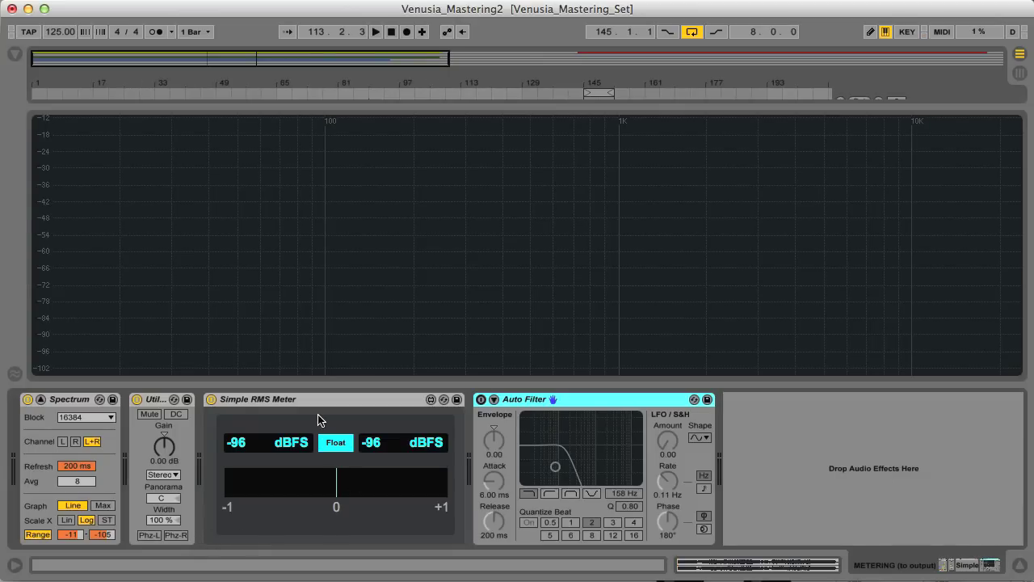
# Step: Float the Simple RMS Meter in its own window and move it to the lower right
pyautogui.click(335, 442)
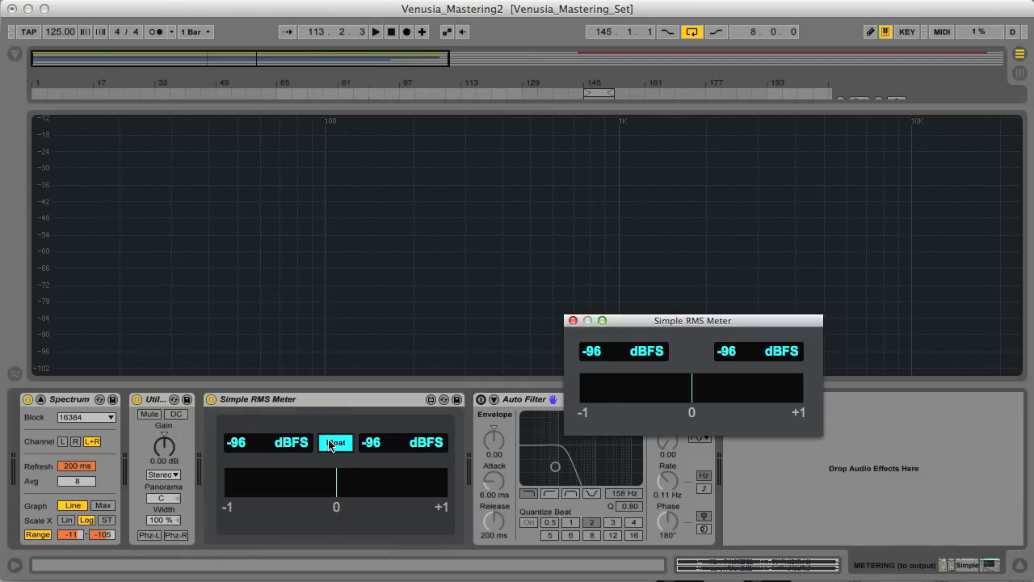
pyautogui.moveTo(622, 320); pyautogui.dragTo(801, 415)
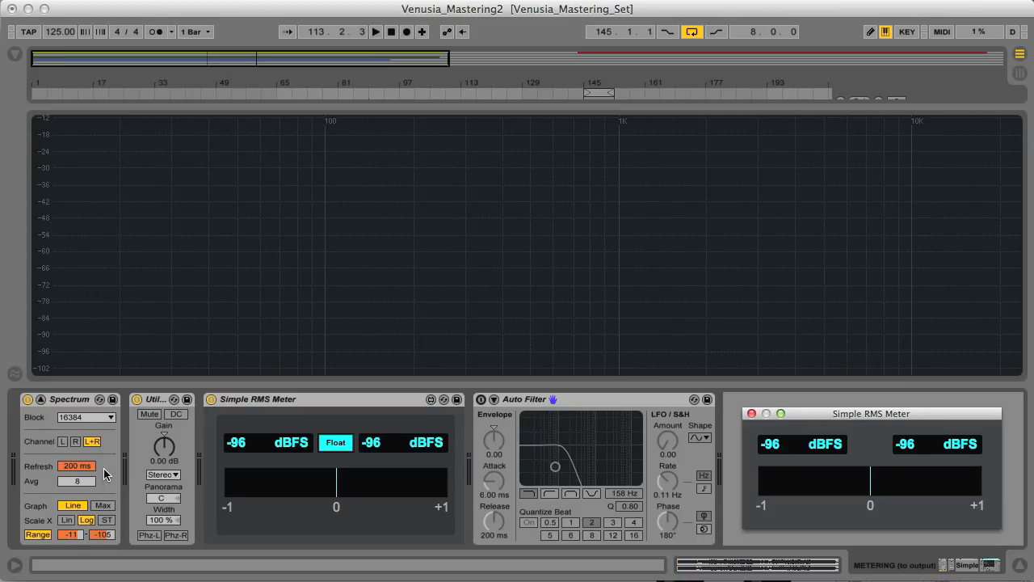
# Step: Start playback, loop bars 145–153 and play from bar 145 with the large Spectrum shown
pyautogui.click(523, 240)
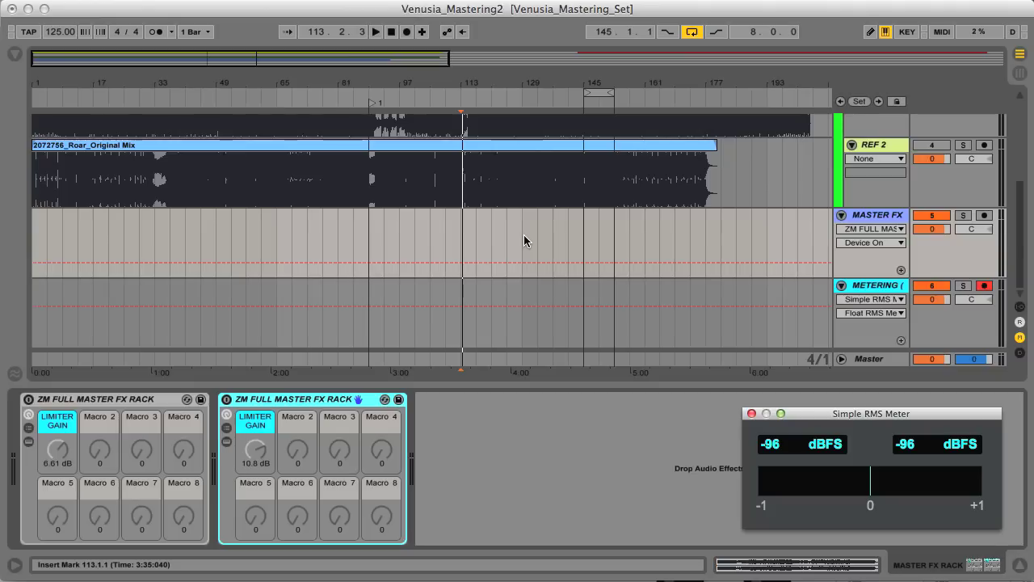
pyautogui.press('space')
pyautogui.scroll(5, 517, 223)
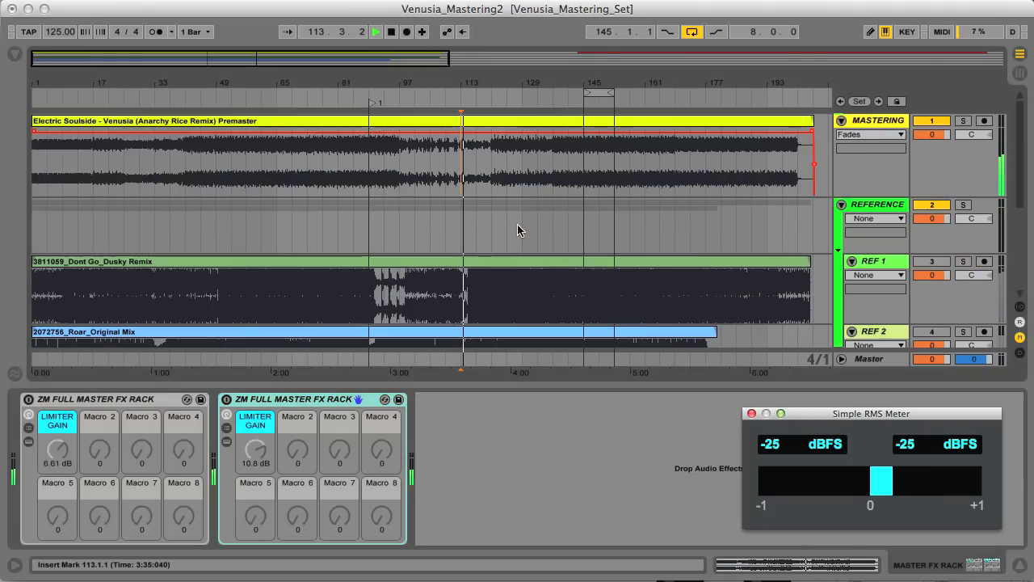
pyautogui.click(536, 227)
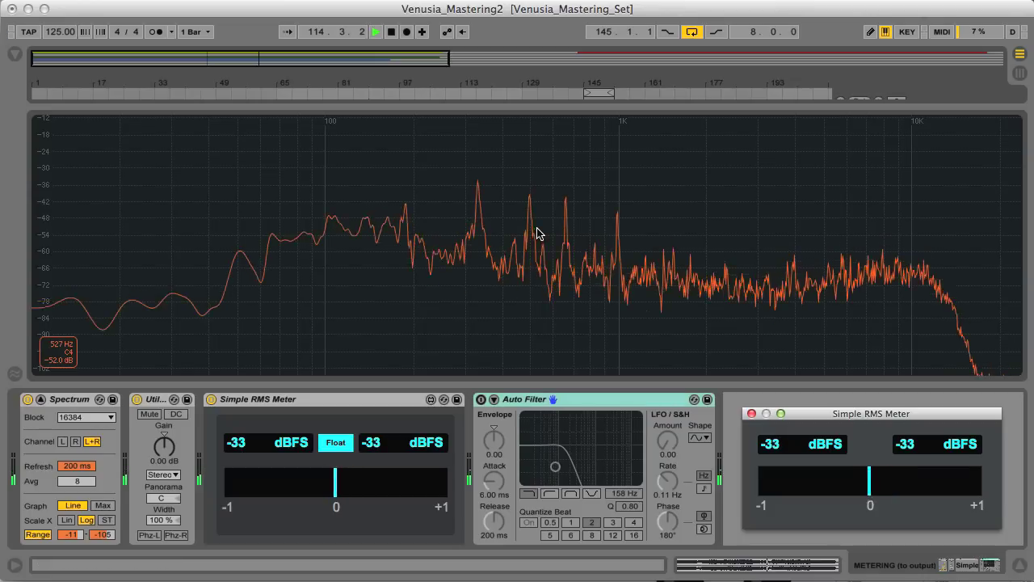
pyautogui.click(563, 344)
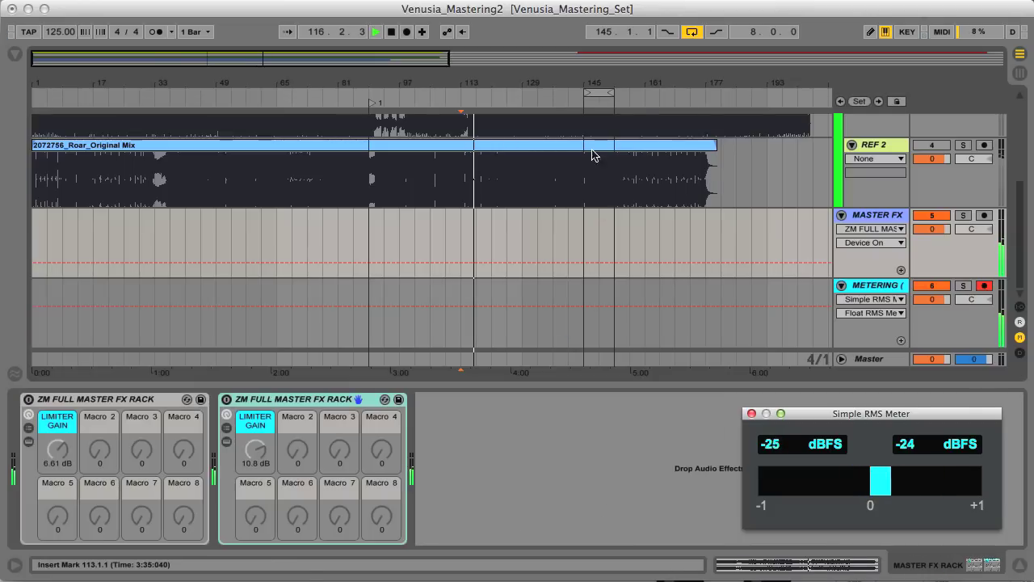
pyautogui.click(597, 95)
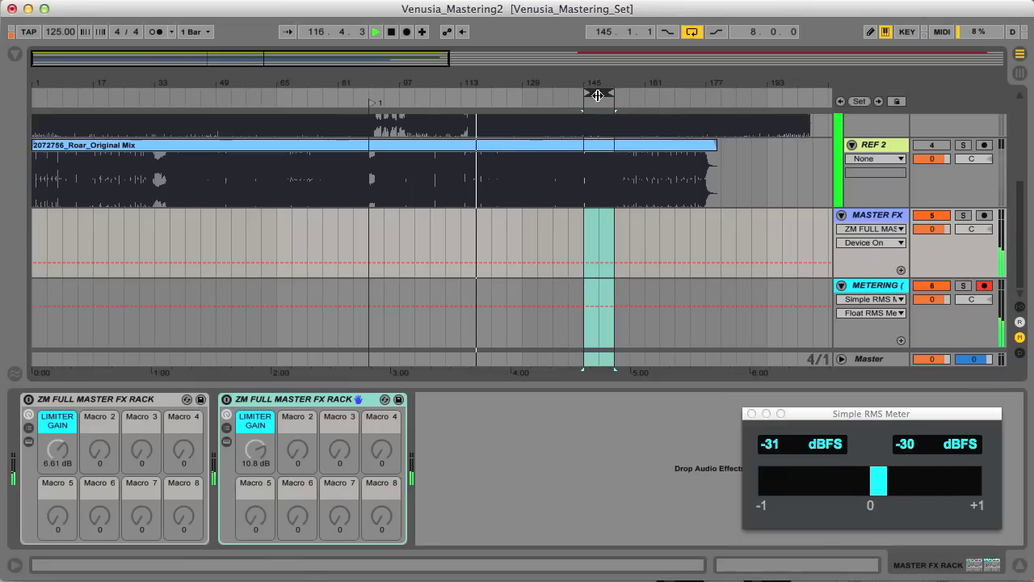
pyautogui.click(609, 270)
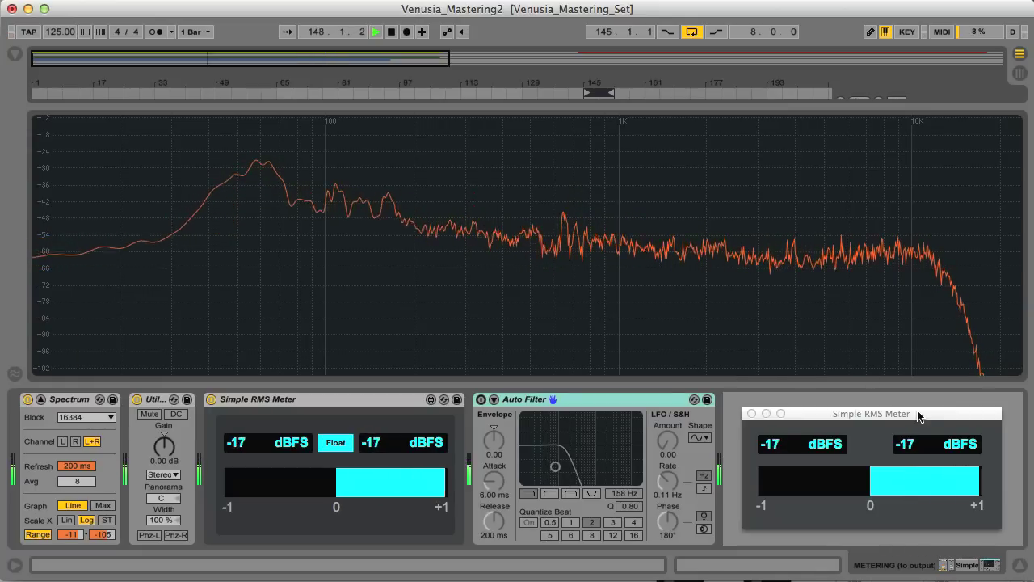
# Step: Restart playback near bar 89 and move the floating RMS meter down beside the spectrum display
pyautogui.moveTo(935, 415); pyautogui.dragTo(607, 258)
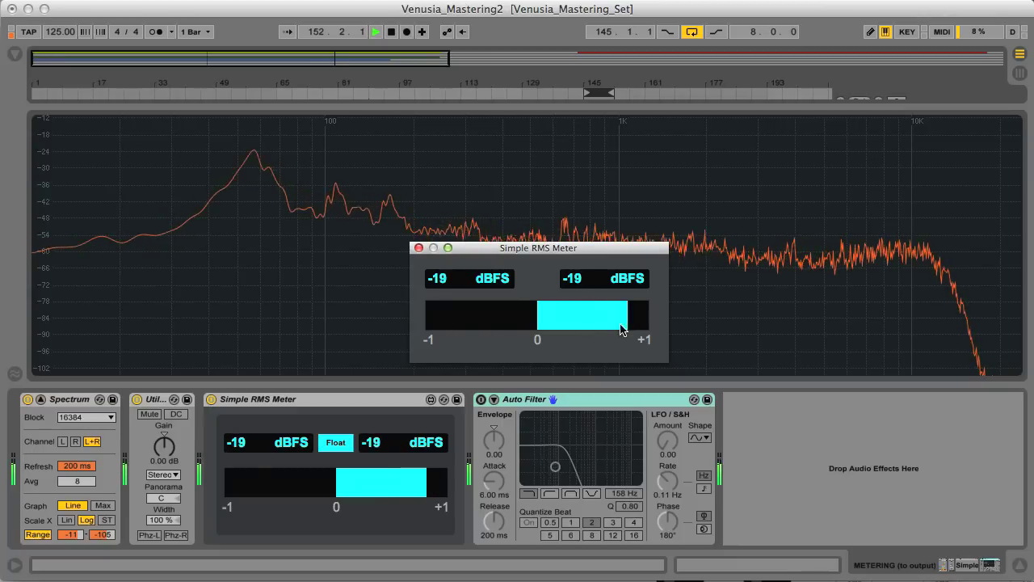
pyautogui.press('Tab')
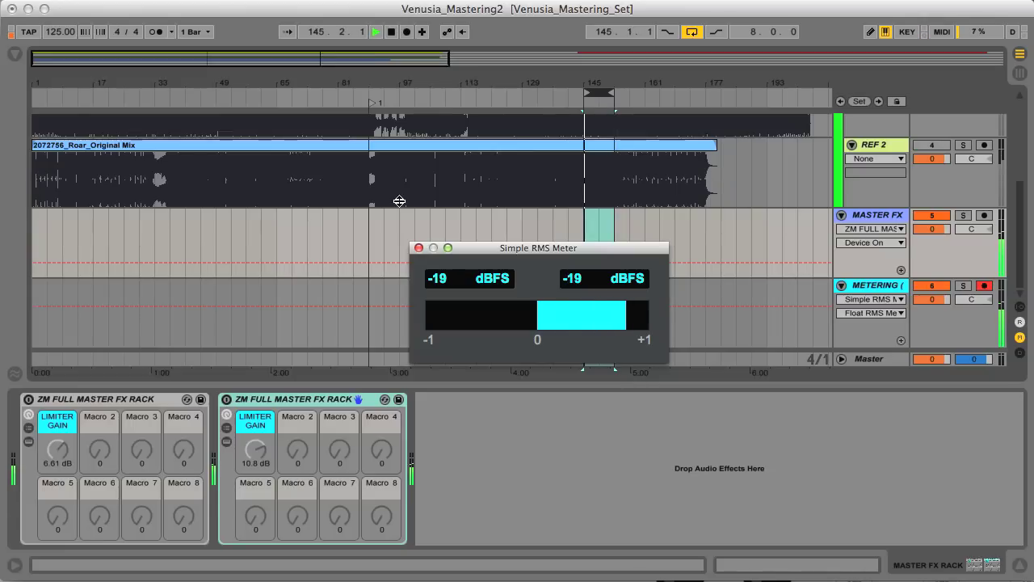
pyautogui.scroll(5, 397, 197)
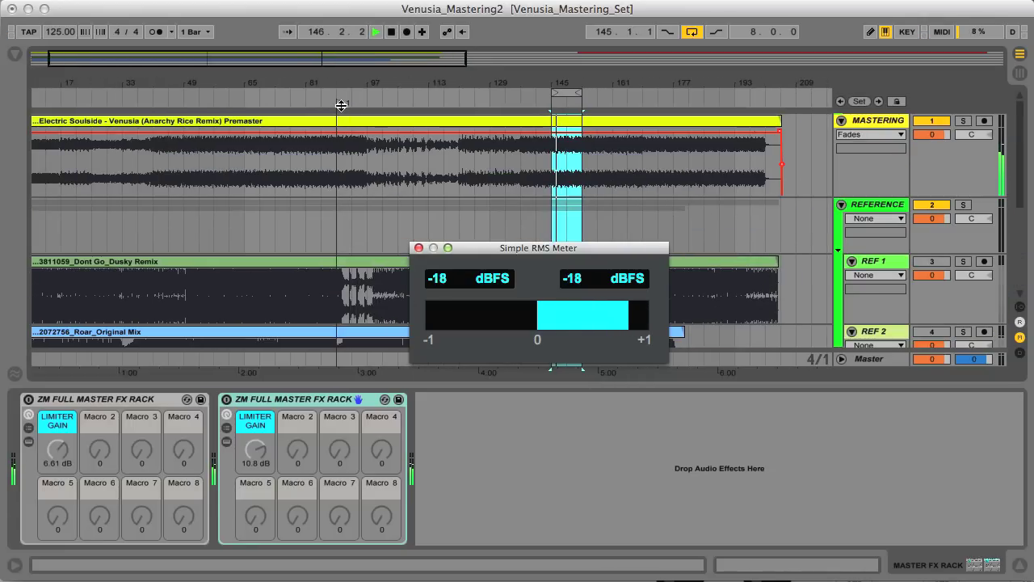
pyautogui.click(341, 105)
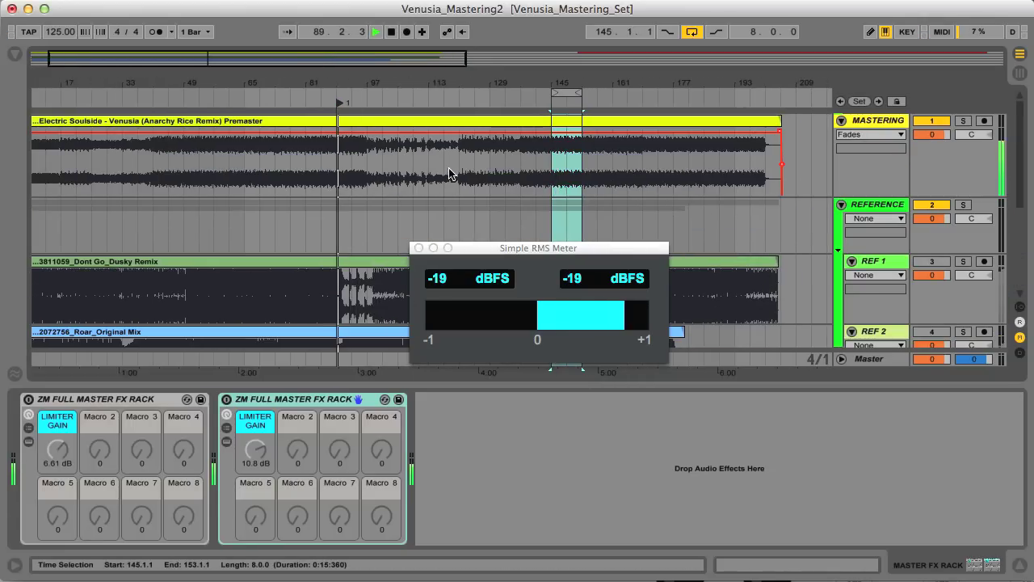
pyautogui.press('Tab')
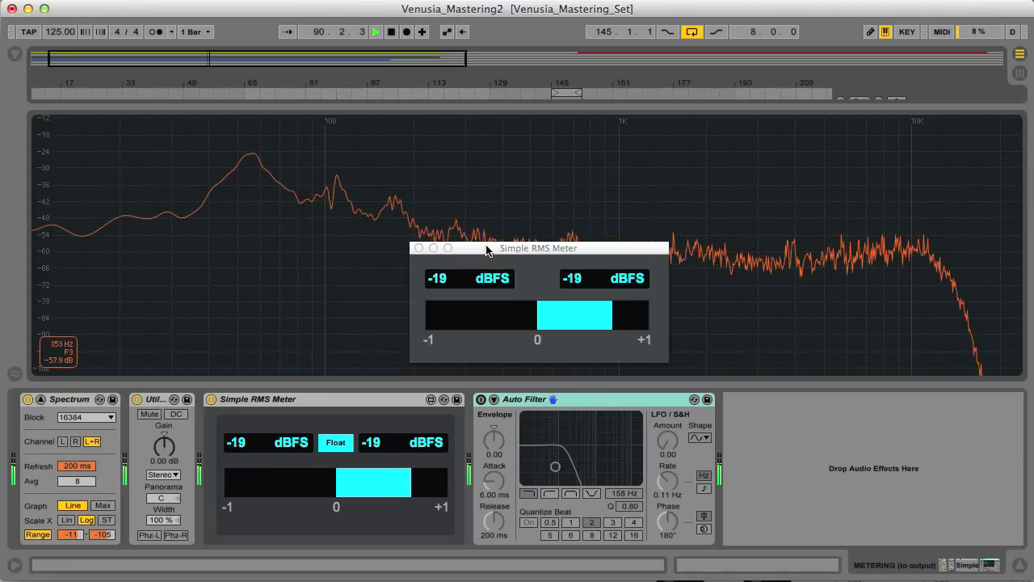
pyautogui.moveTo(487, 249); pyautogui.dragTo(744, 365)
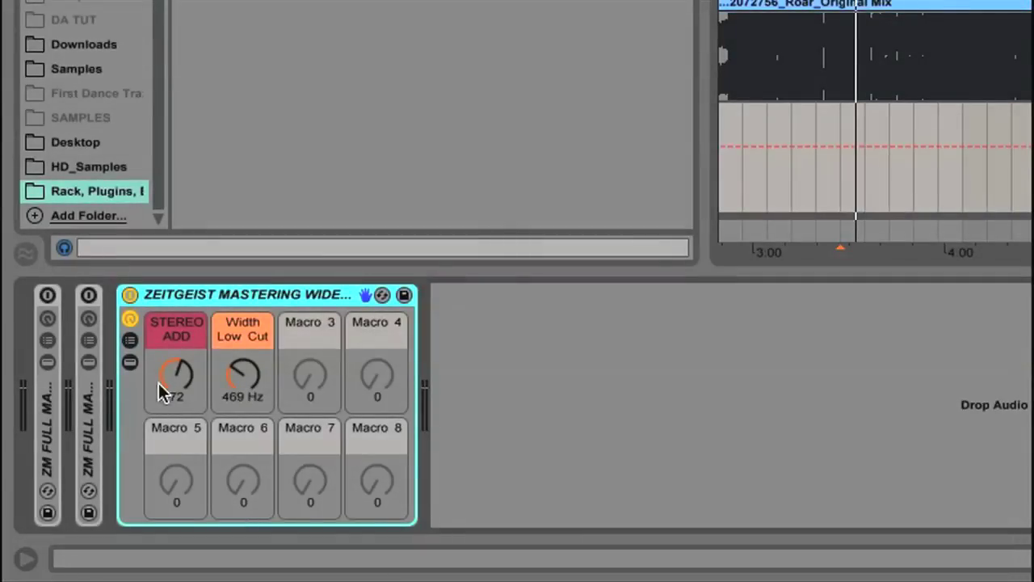
pyautogui.click(130, 341)
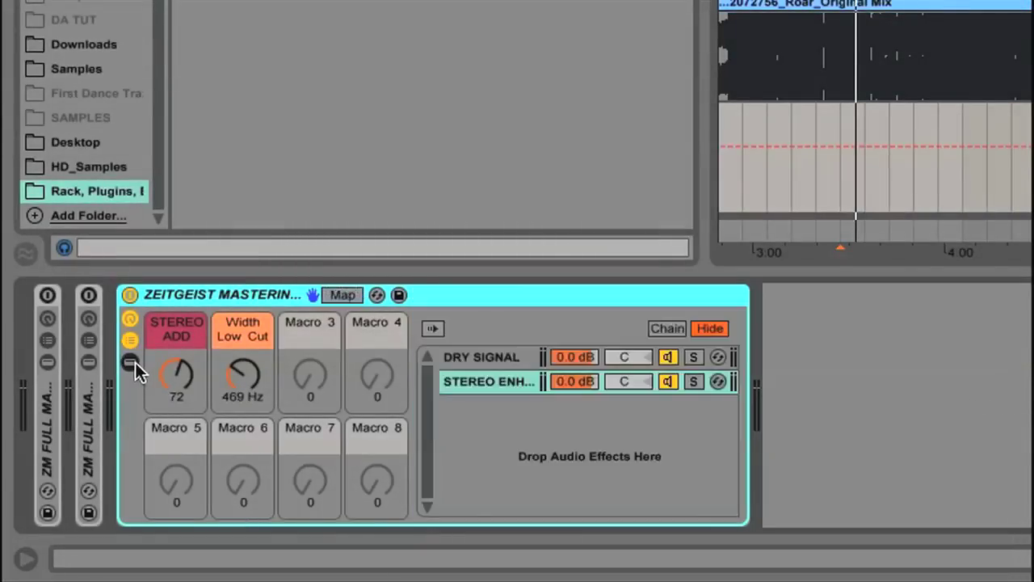
pyautogui.click(130, 363)
pyautogui.hscroll(10, 316, 402)
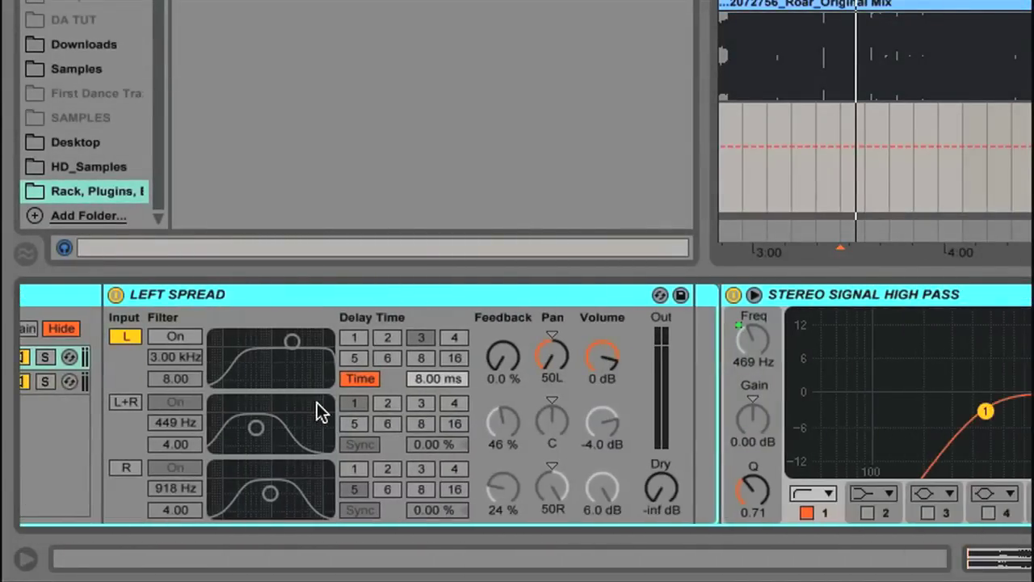
pyautogui.hscroll(-10, 315, 402)
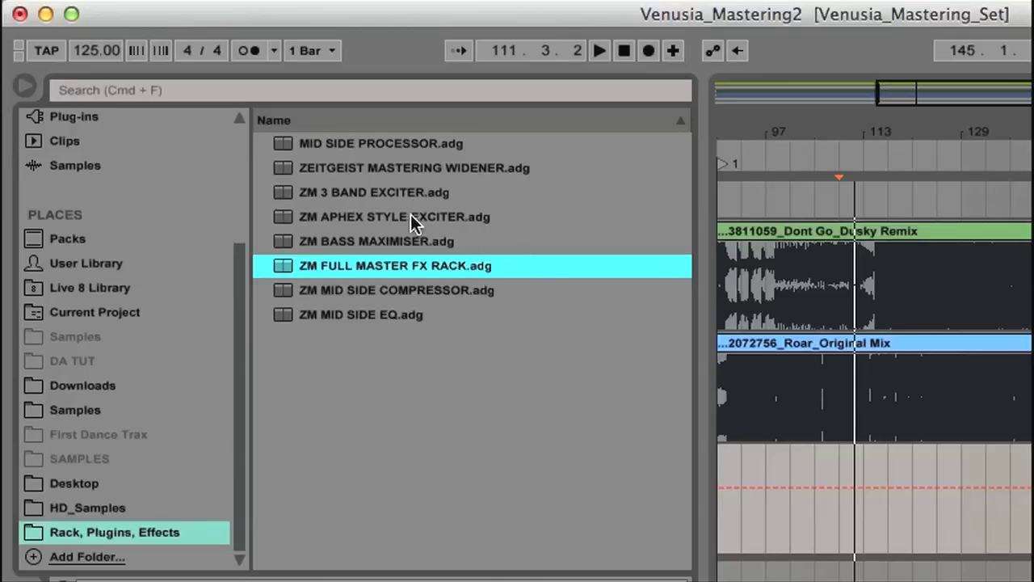
pyautogui.click(408, 214)
pyautogui.click(382, 142)
pyautogui.click(377, 169)
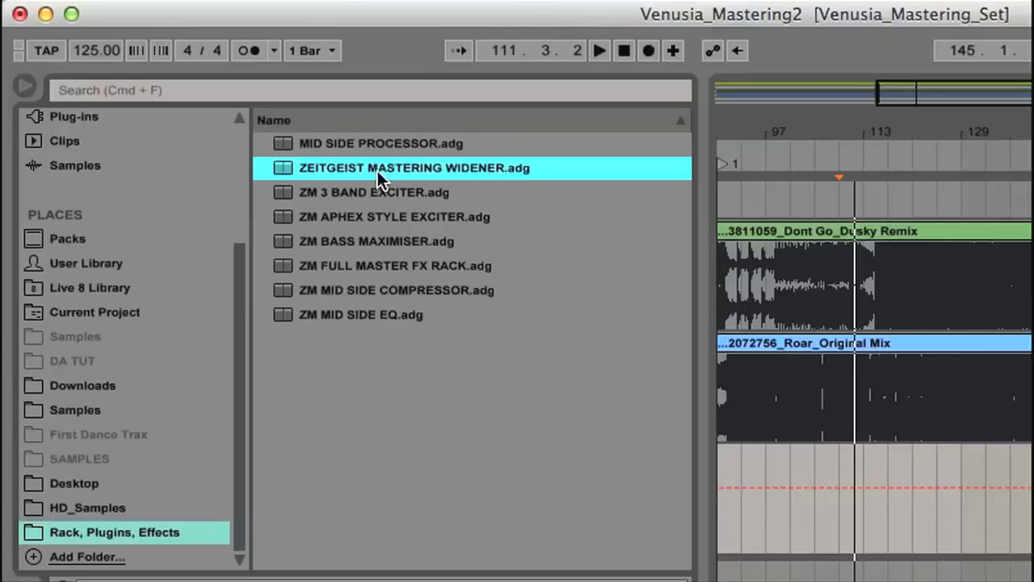
pyautogui.click(380, 194)
pyautogui.click(380, 218)
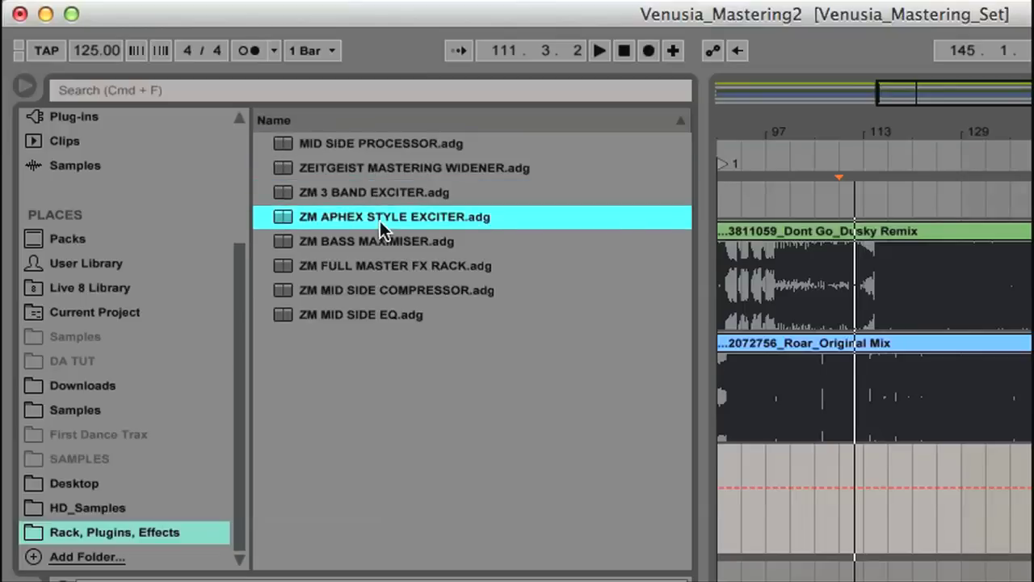
pyautogui.click(425, 196)
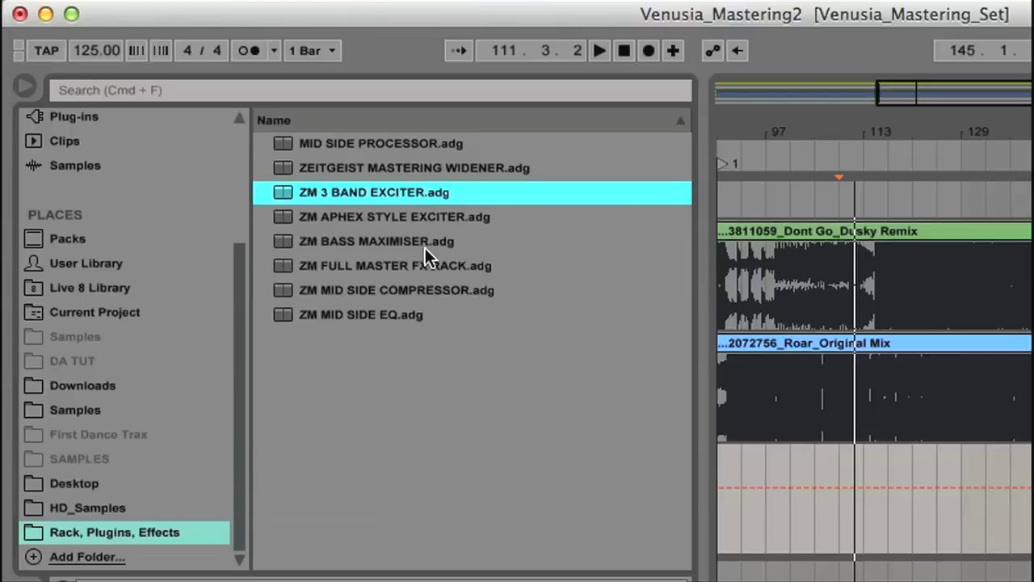
pyautogui.click(362, 244)
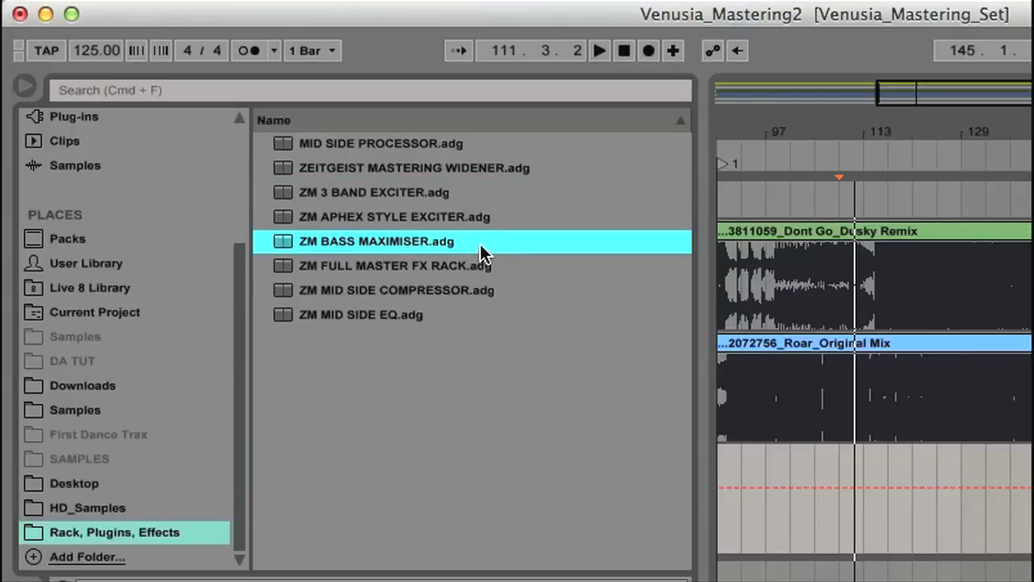
pyautogui.click(488, 171)
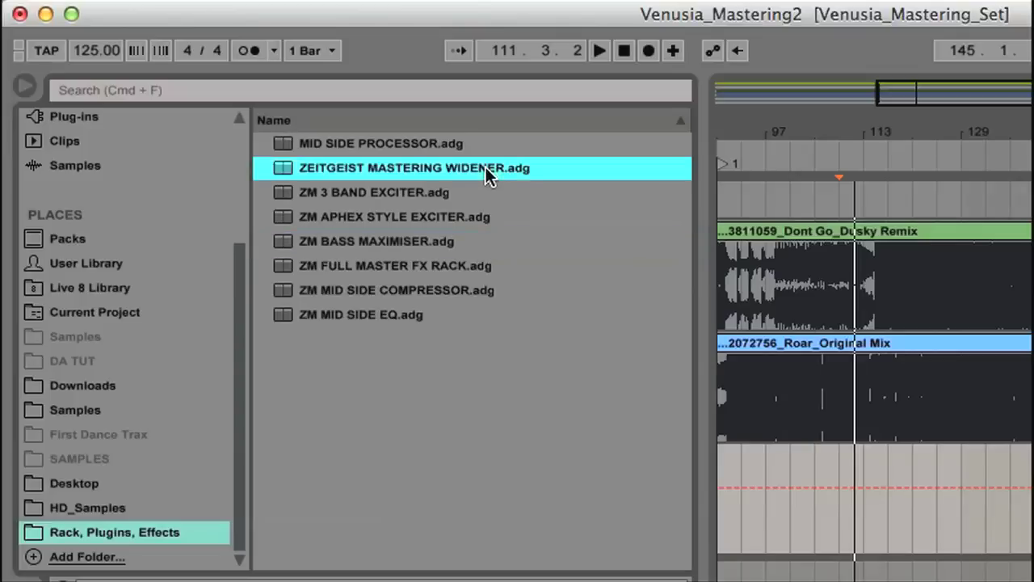
pyautogui.click(428, 292)
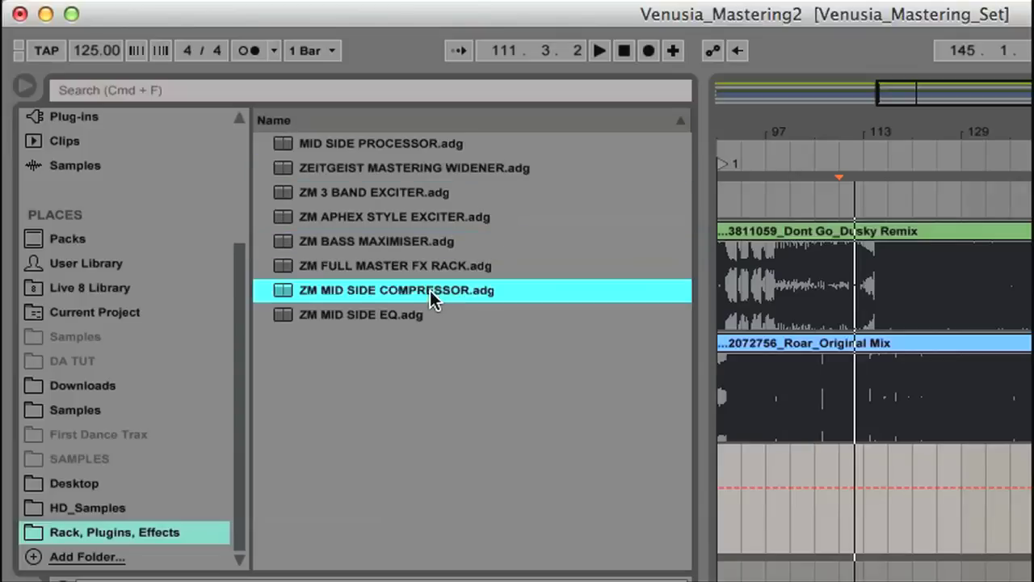
pyautogui.click(407, 314)
pyautogui.click(408, 145)
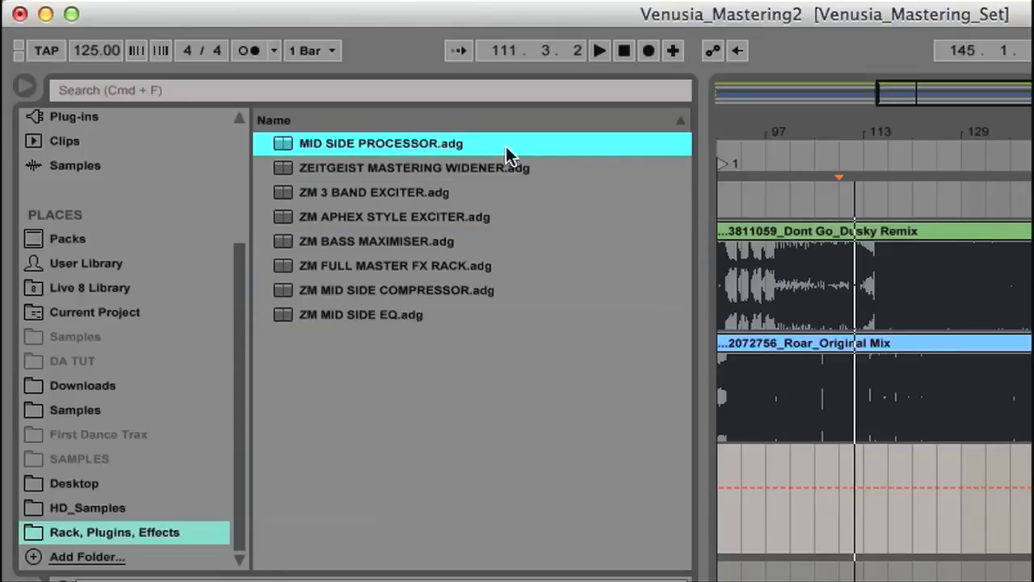
pyautogui.click(508, 266)
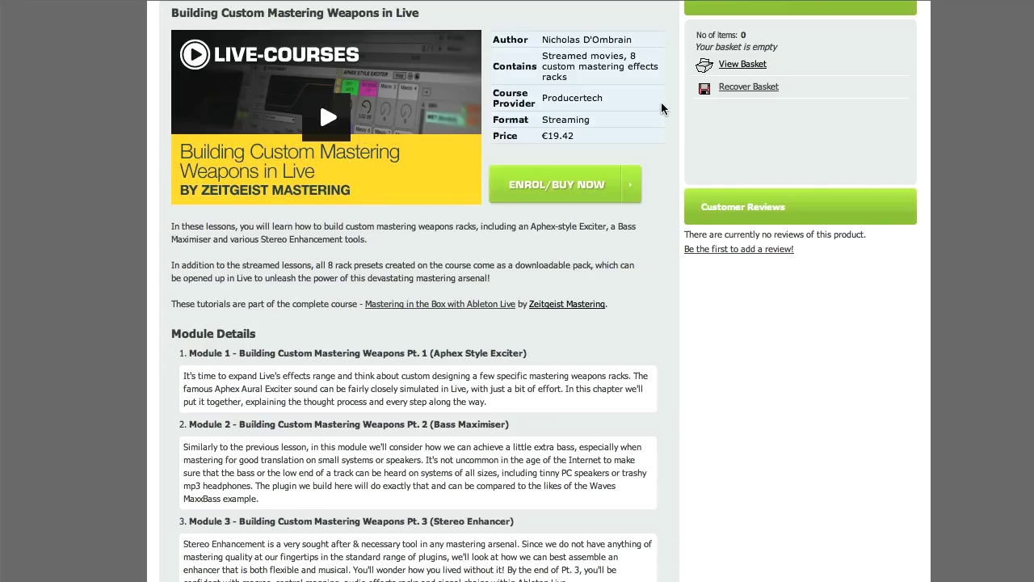
# Step: Scroll the Building Custom Mastering Weapons in Live page down to its Module Details
pyautogui.scroll(-3, 629, 370)
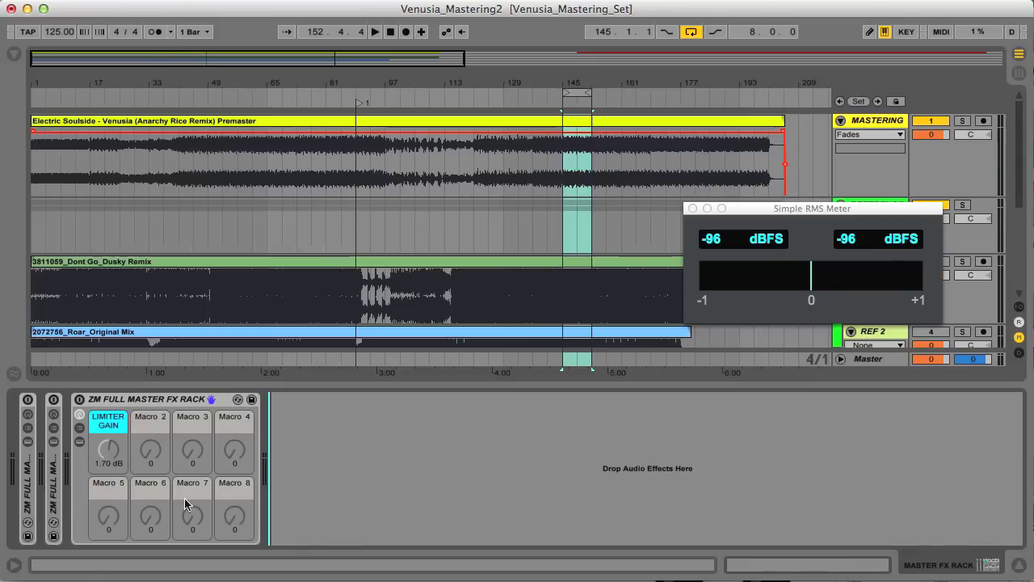
# Step: Expand the ZM Full Master FX Rack and browse its chain from EQ Surgical to the Limiter and back
pyautogui.click(80, 442)
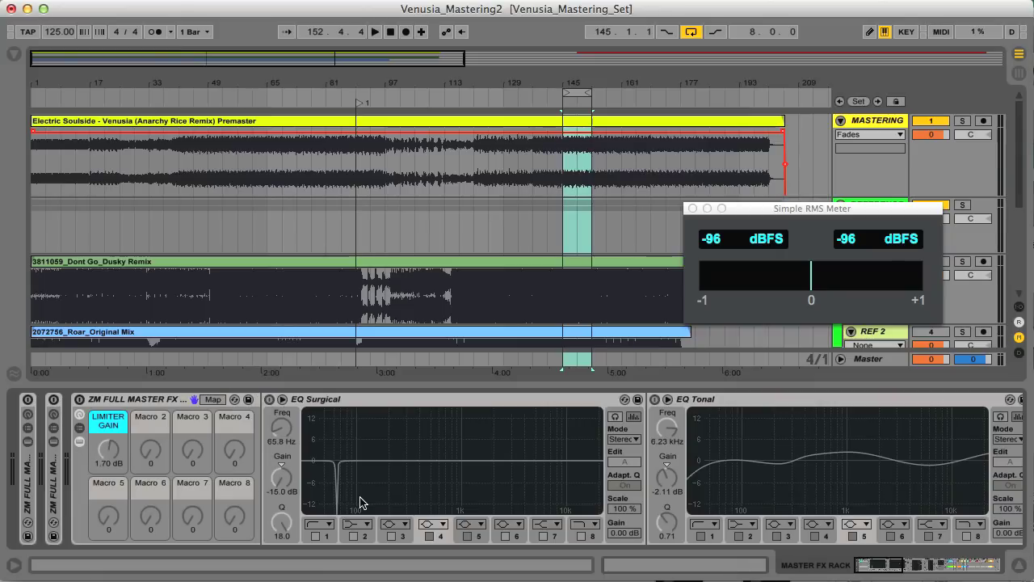
pyautogui.hscroll(3, 420, 497)
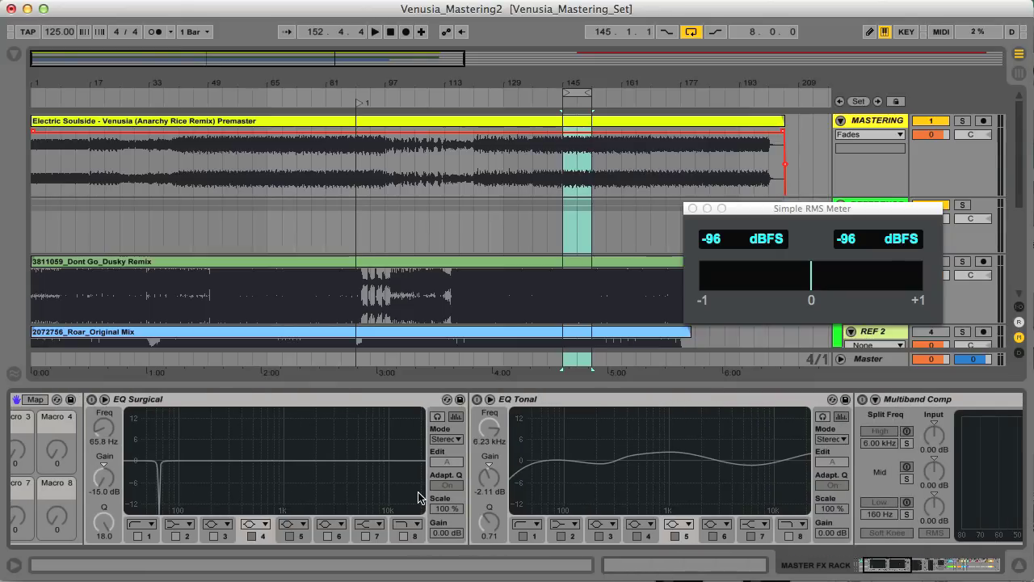
pyautogui.hscroll(10, 420, 497)
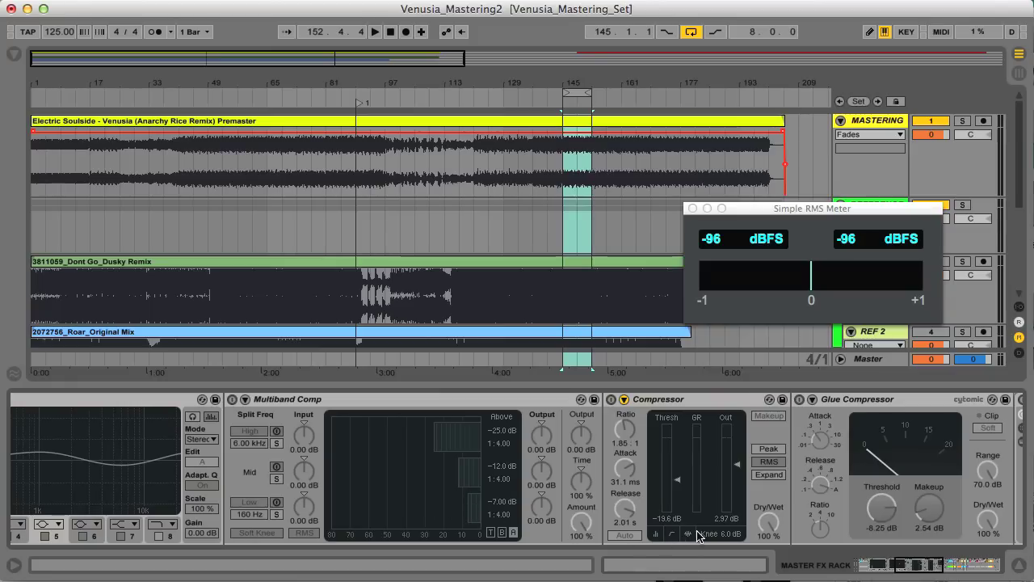
pyautogui.hscroll(2, 701, 535)
pyautogui.hscroll(15, 702, 535)
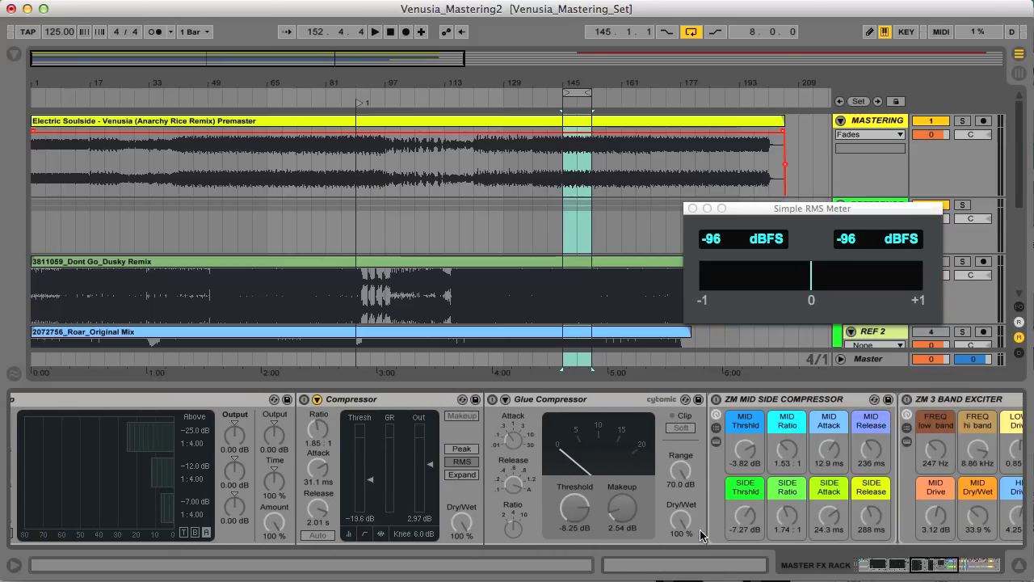
pyautogui.hscroll(4, 705, 535)
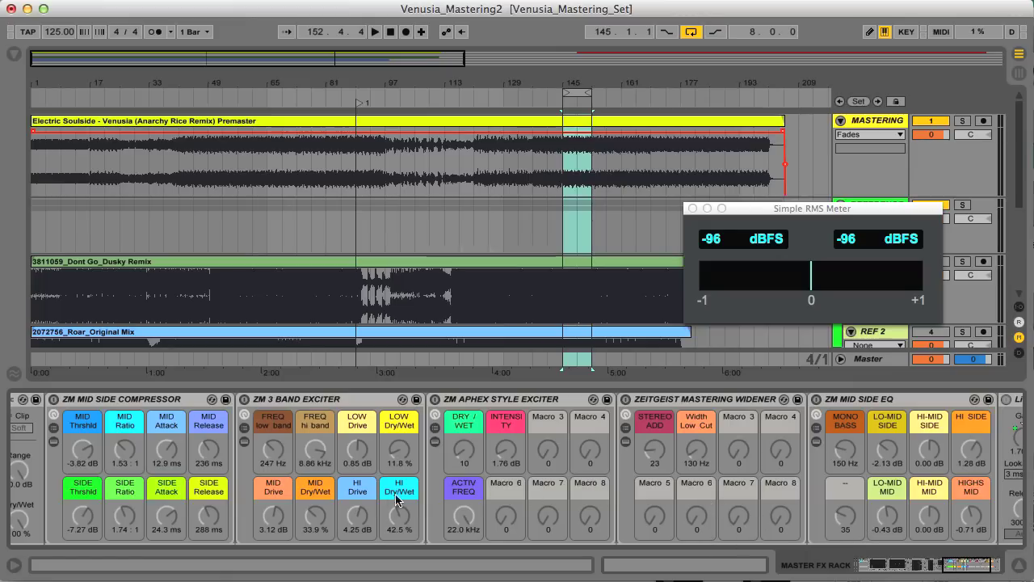
pyautogui.hscroll(1, 507, 503)
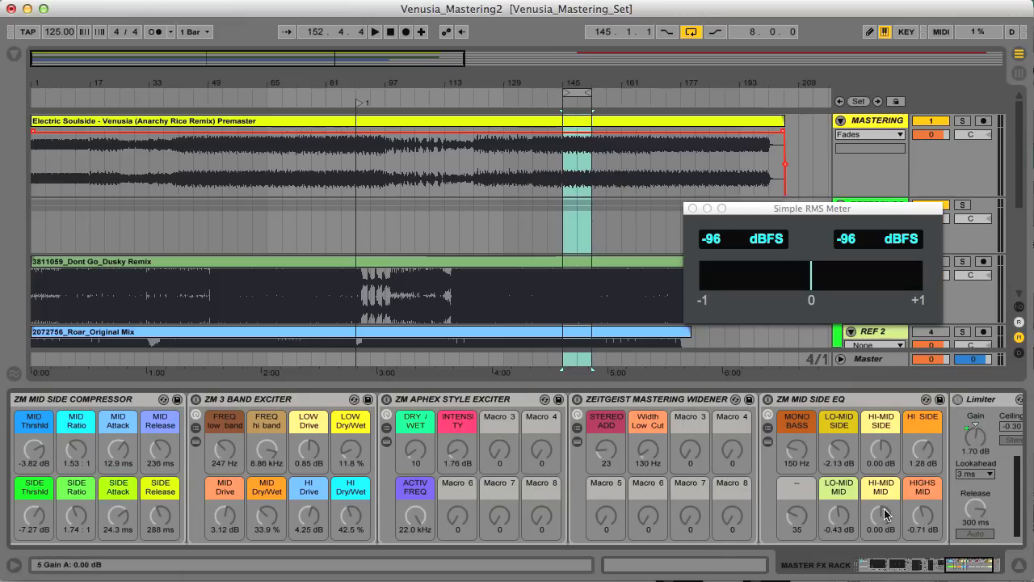
pyautogui.hscroll(2, 953, 512)
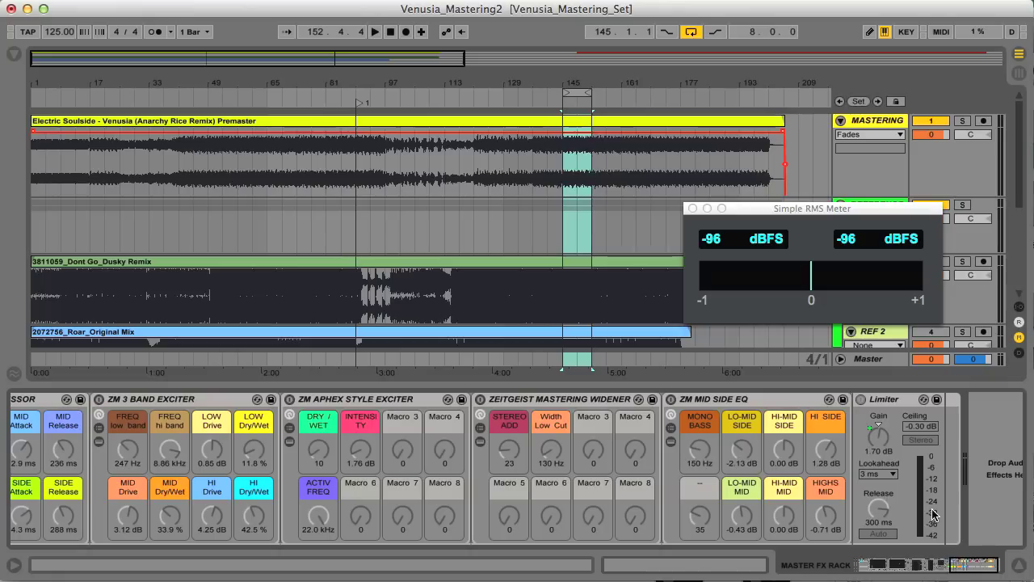
pyautogui.hscroll(-15, 614, 501)
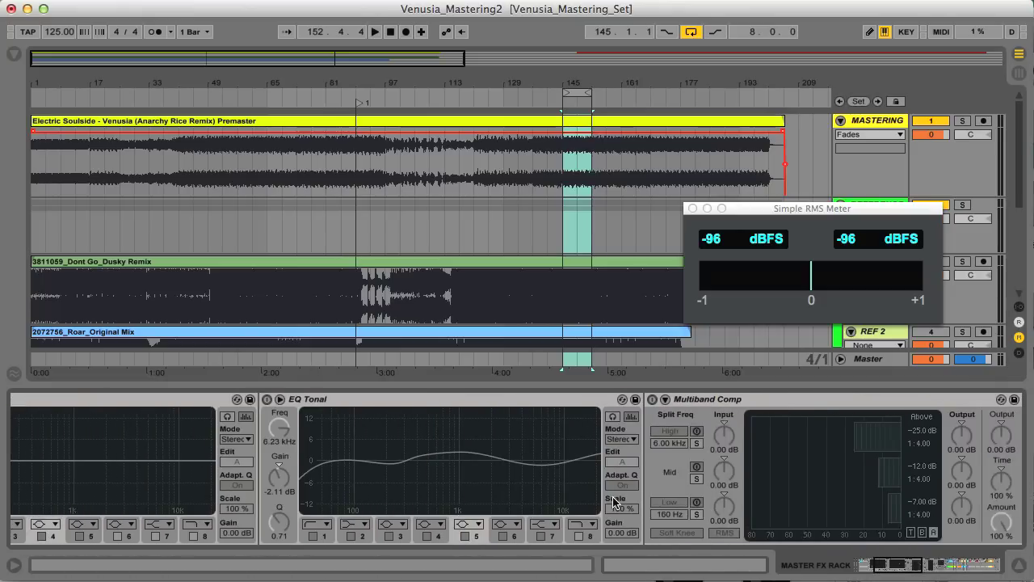
# Step: Fold the expanded rack and show both Full Master FX racks' macro controls side by side
pyautogui.doubleClick(156, 399)
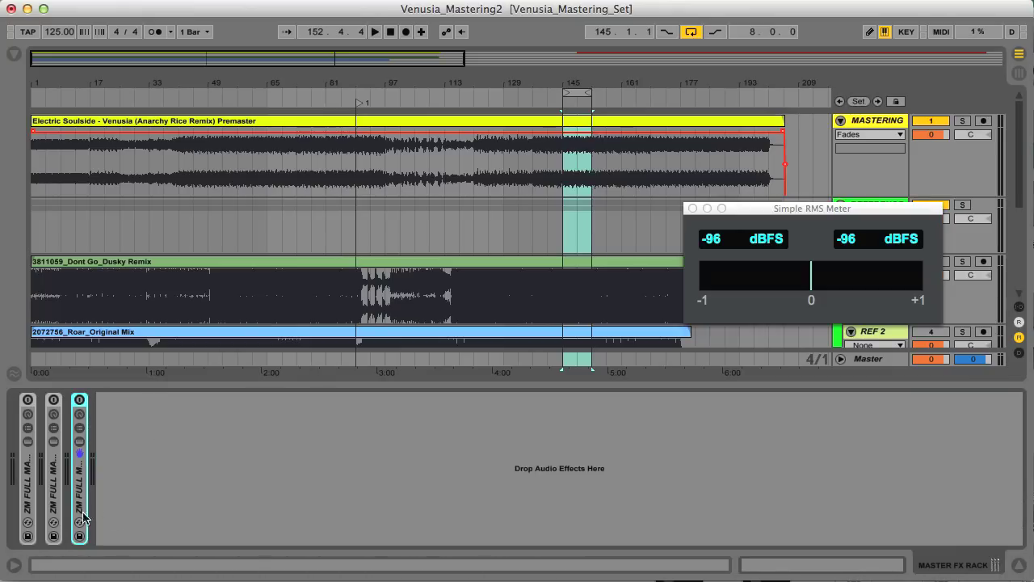
pyautogui.doubleClick(25, 516)
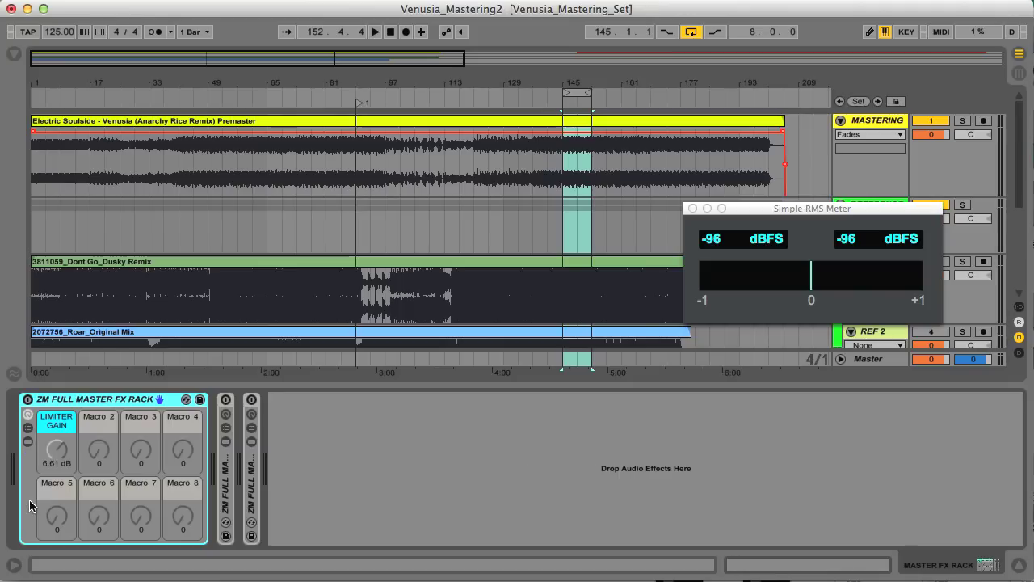
pyautogui.doubleClick(223, 475)
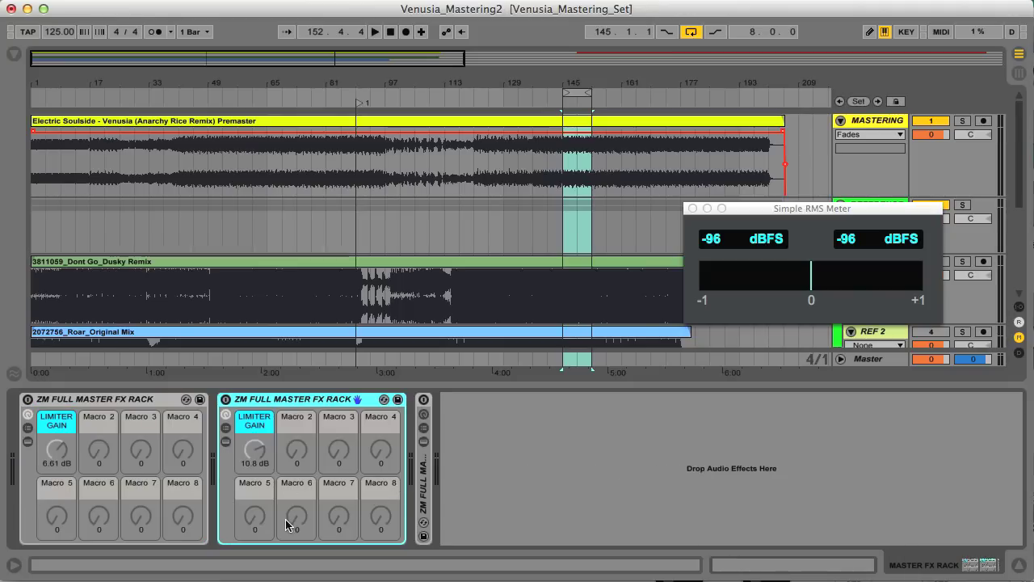
pyautogui.click(100, 404)
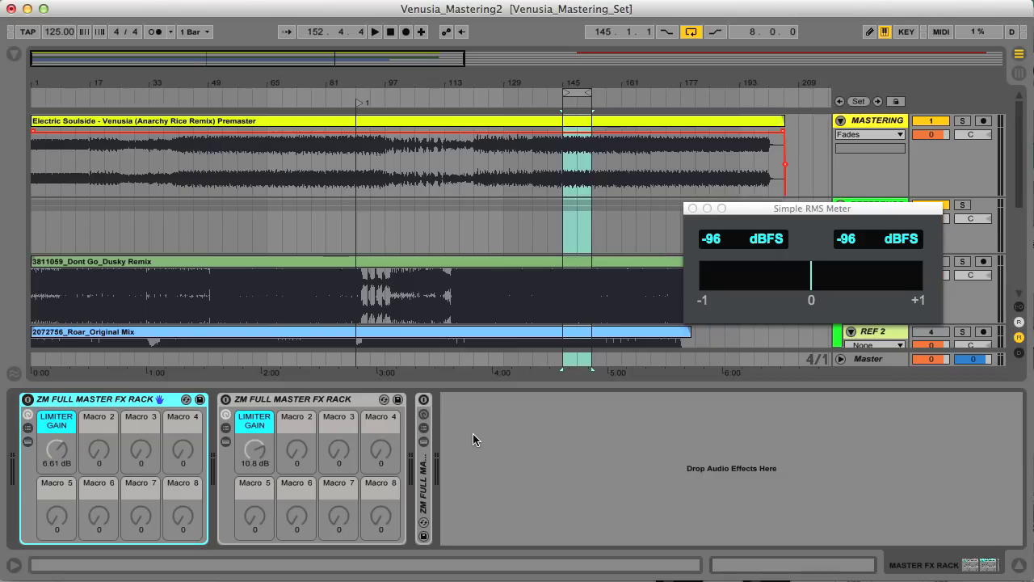
# Step: Play the mix and switch the first rack on, then bypass it again
pyautogui.press('space')
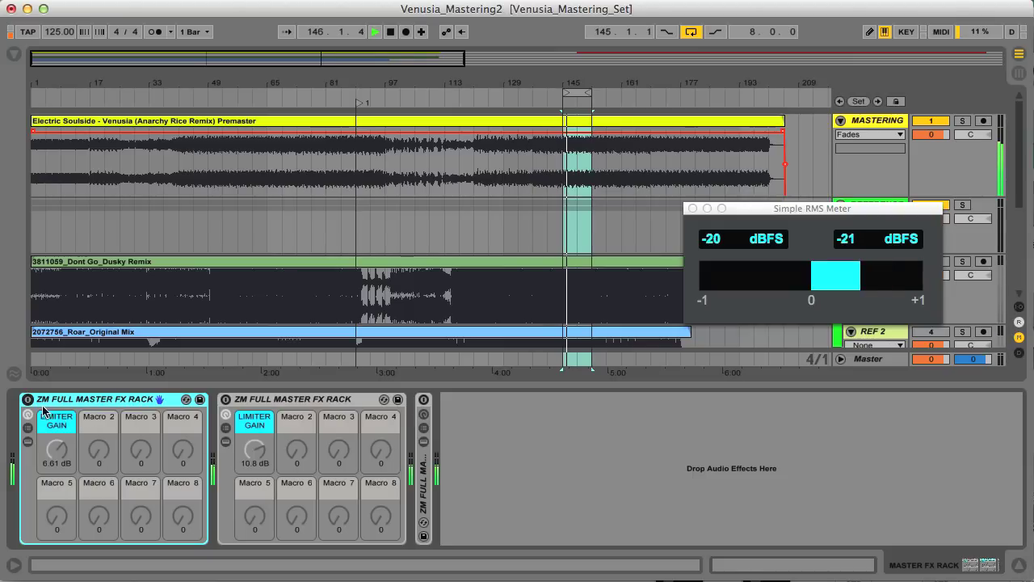
pyautogui.click(28, 400)
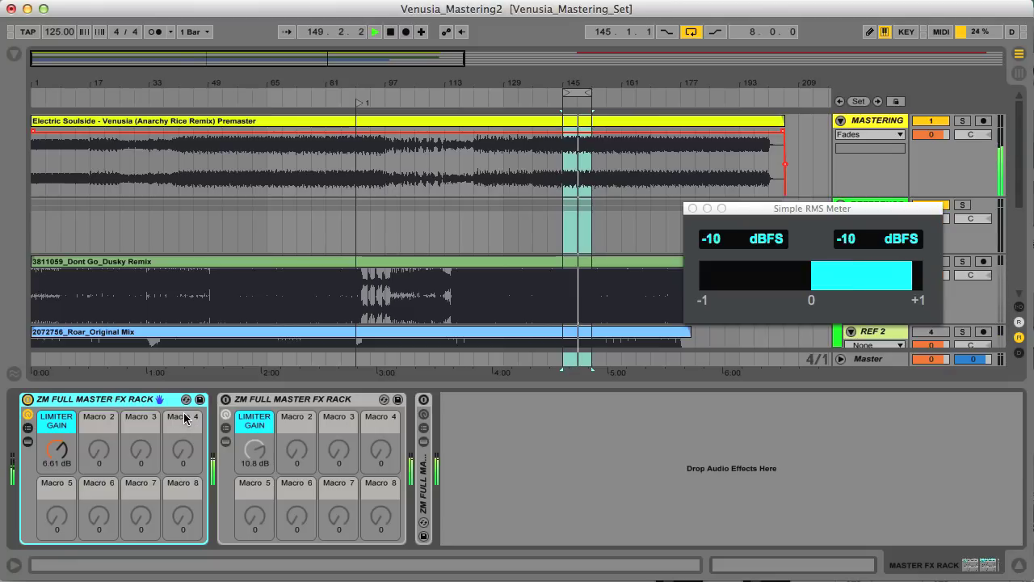
pyautogui.click(28, 400)
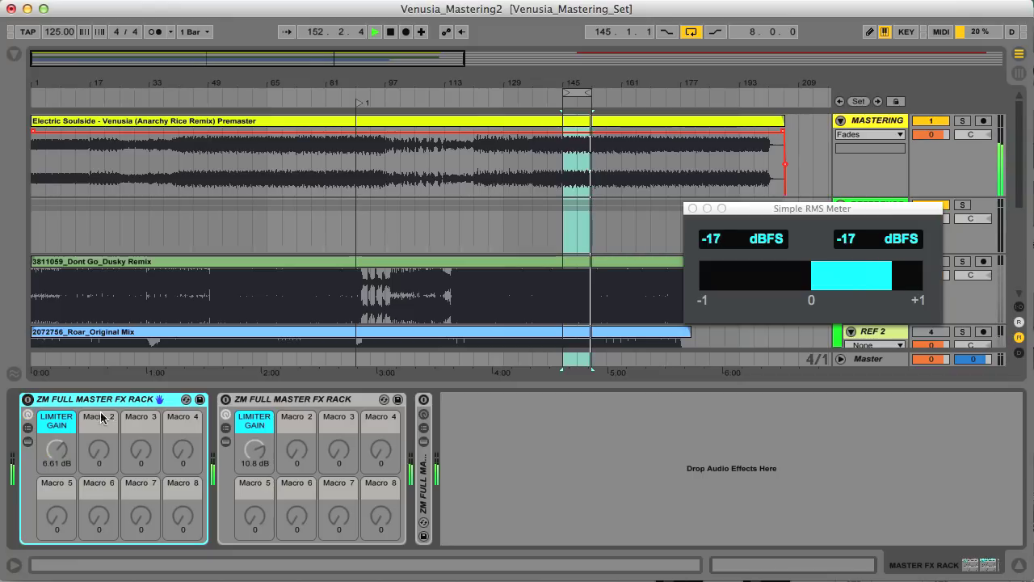
# Step: Select the second ZM Full Master FX rack and turn it on, lifting RMS to about -10 dBFS
pyautogui.click(297, 403)
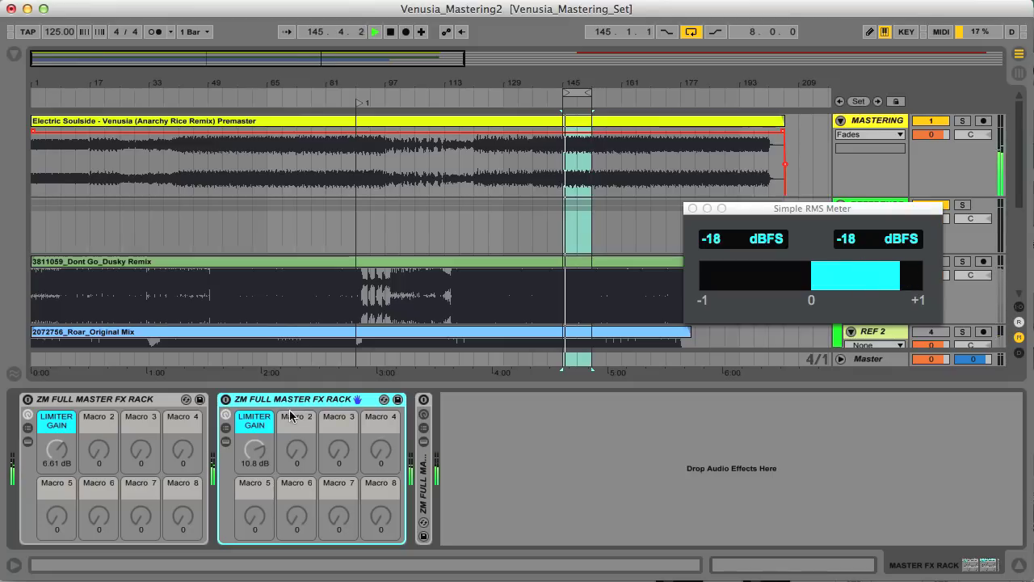
pyautogui.click(225, 400)
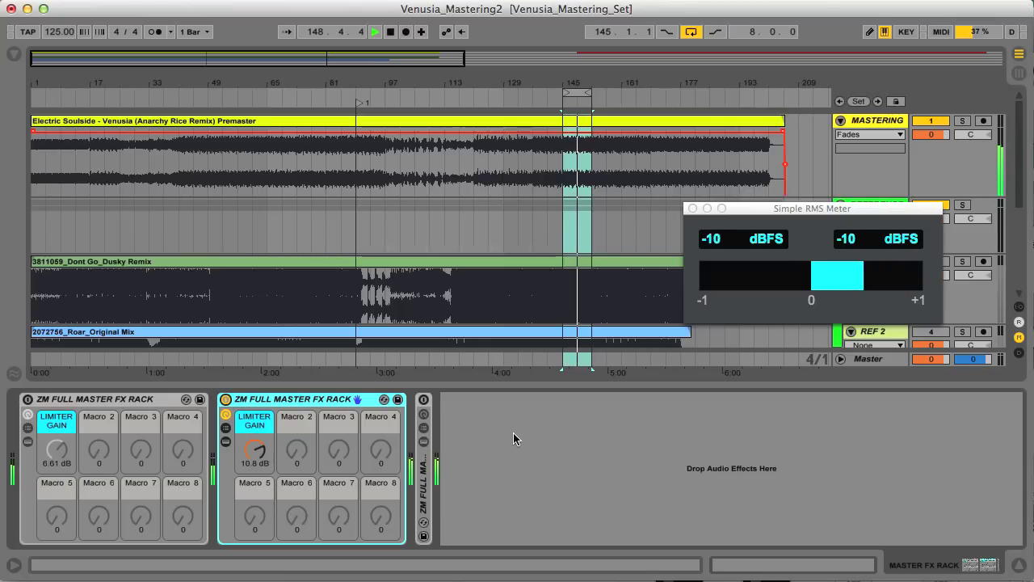
# Step: Check the mix spectrum on the Metering track, move the RMS meter window lower, and return to the master racks
pyautogui.click(872, 204)
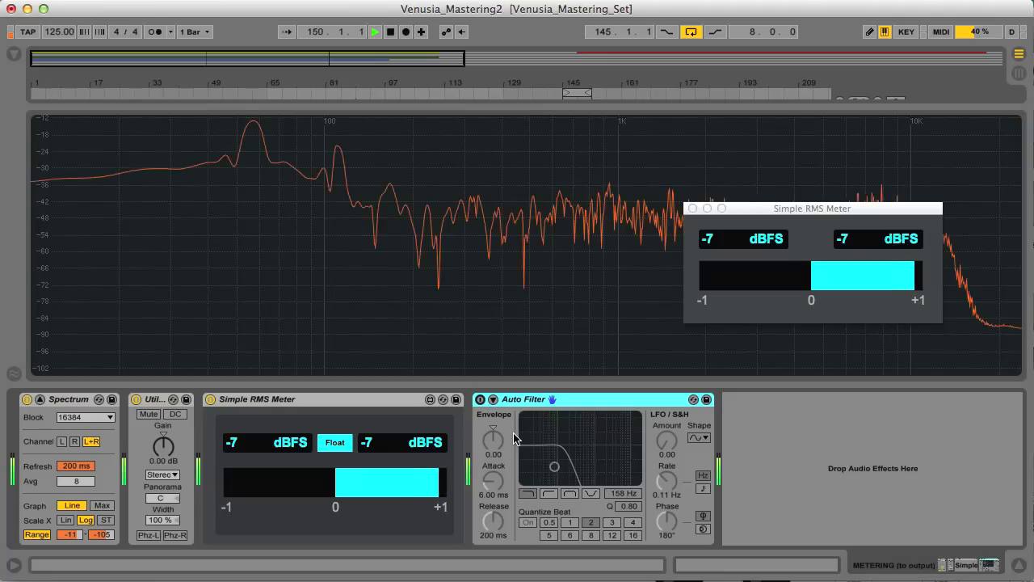
pyautogui.moveTo(822, 210); pyautogui.dragTo(803, 346)
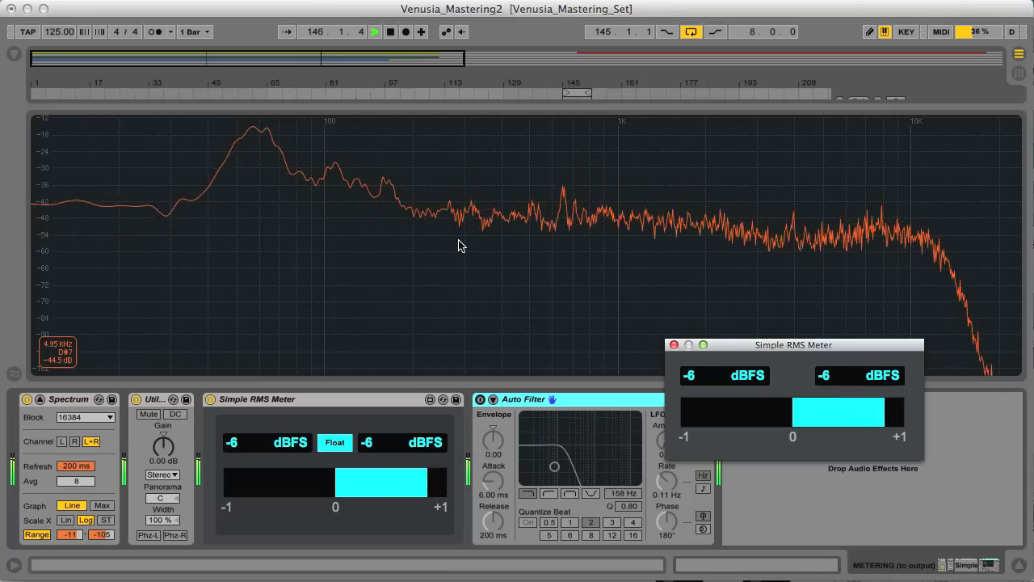
pyautogui.press('Up')
# Step: Turn off the second ZM Full Master FX Rack and re-enable the first one
pyautogui.click(225, 399)
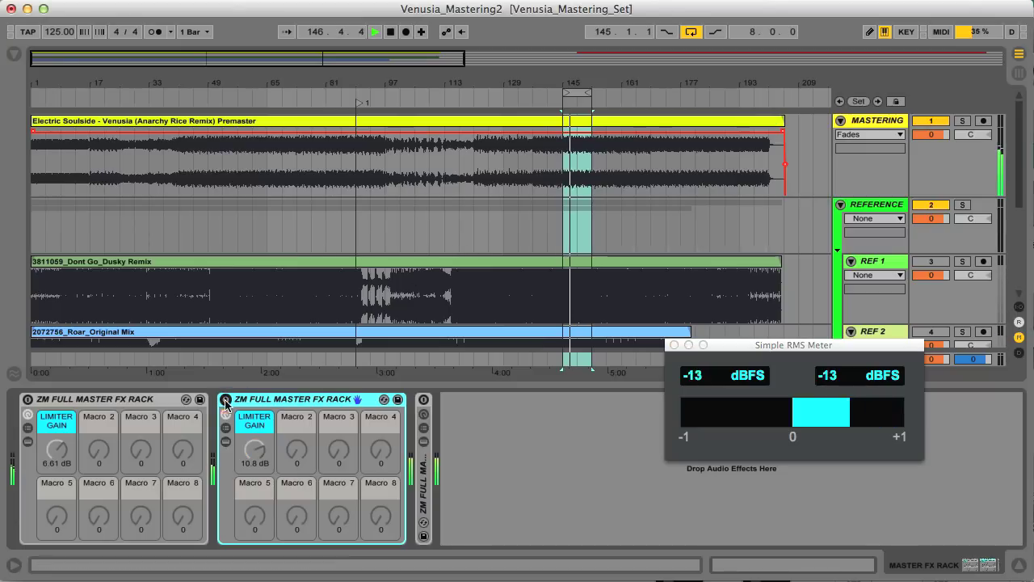
pyautogui.click(28, 399)
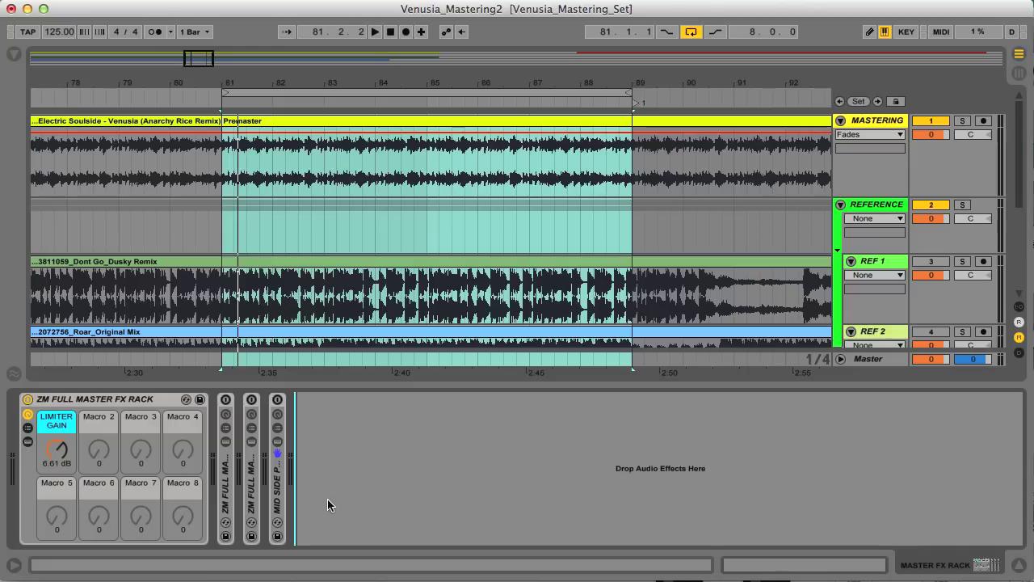
# Step: Enable the Mid Side Processor, solo its SIDE chain, and unfold the Zeitgeist Widener and ZM Mid Side EQ
pyautogui.doubleClick(279, 495)
pyautogui.click(278, 400)
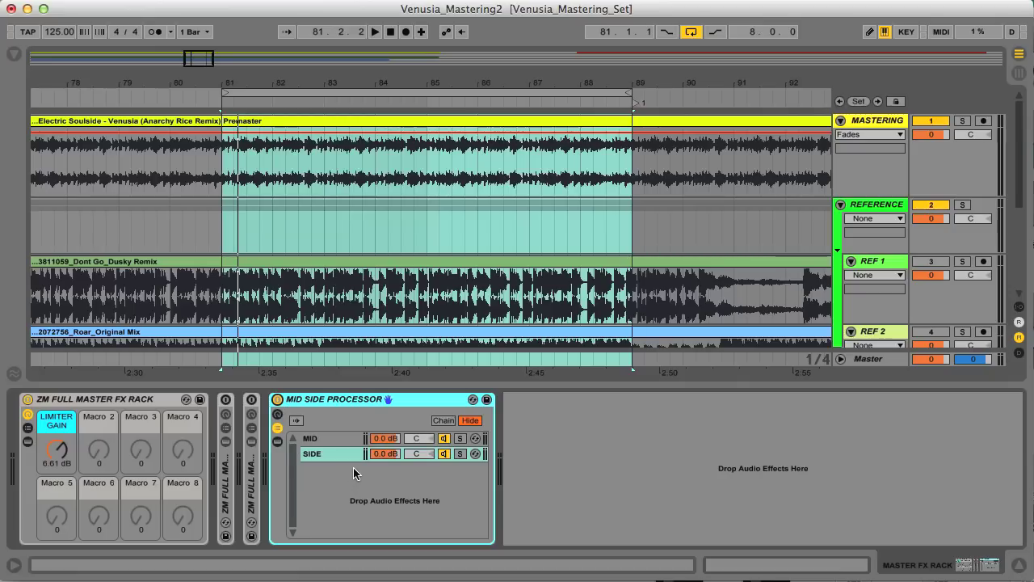
pyautogui.click(31, 441)
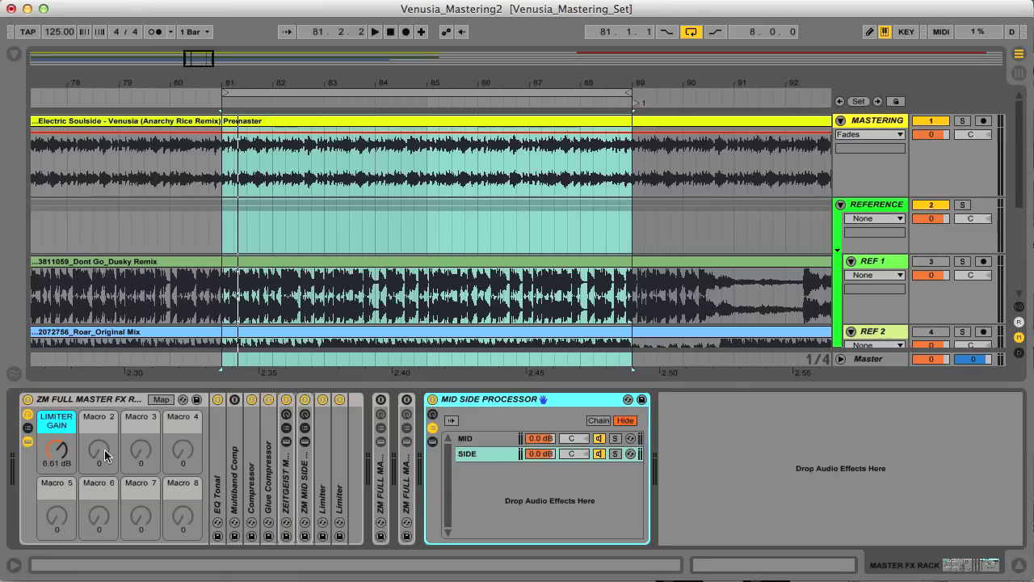
pyautogui.click(614, 454)
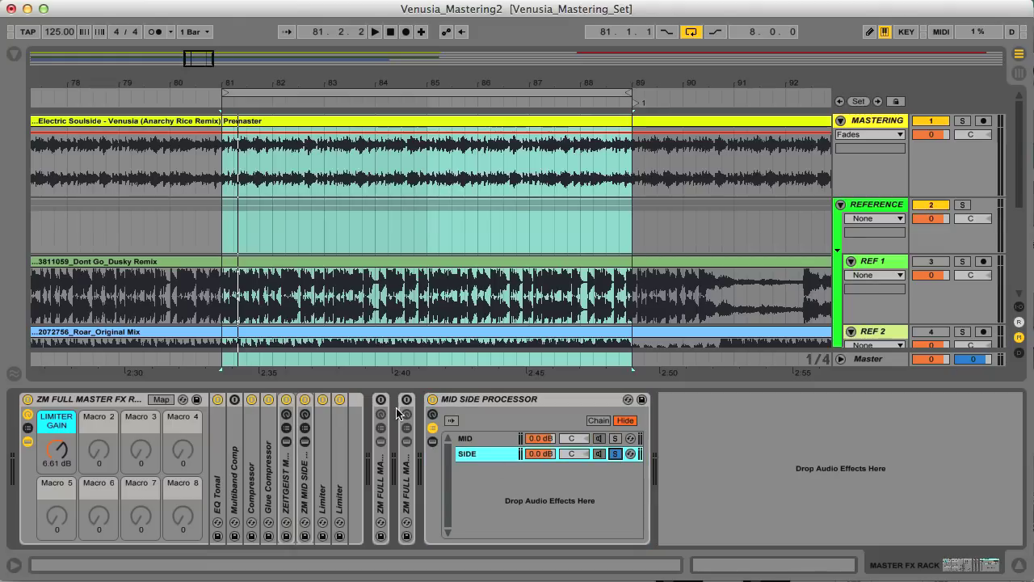
pyautogui.doubleClick(289, 482)
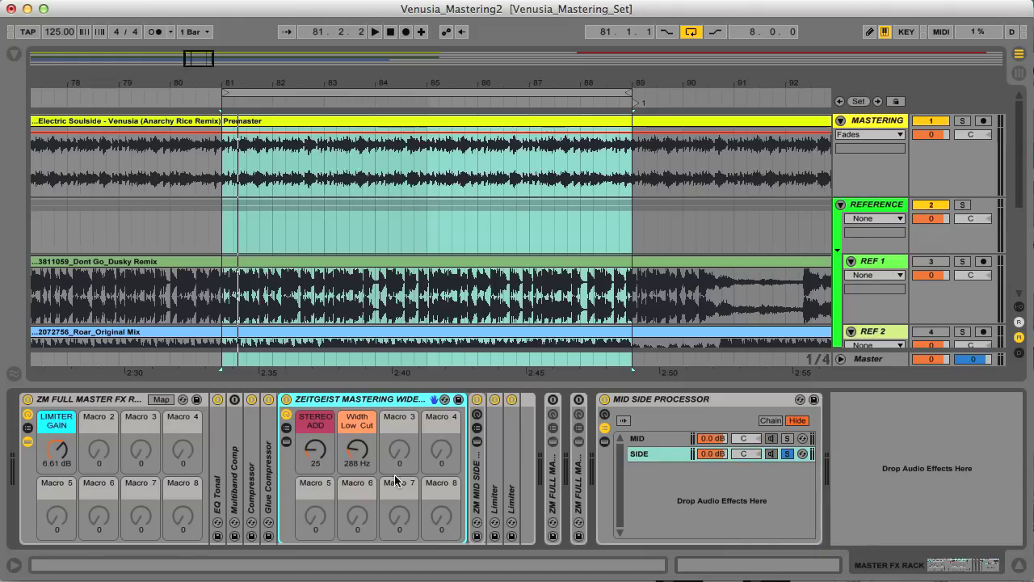
pyautogui.doubleClick(475, 482)
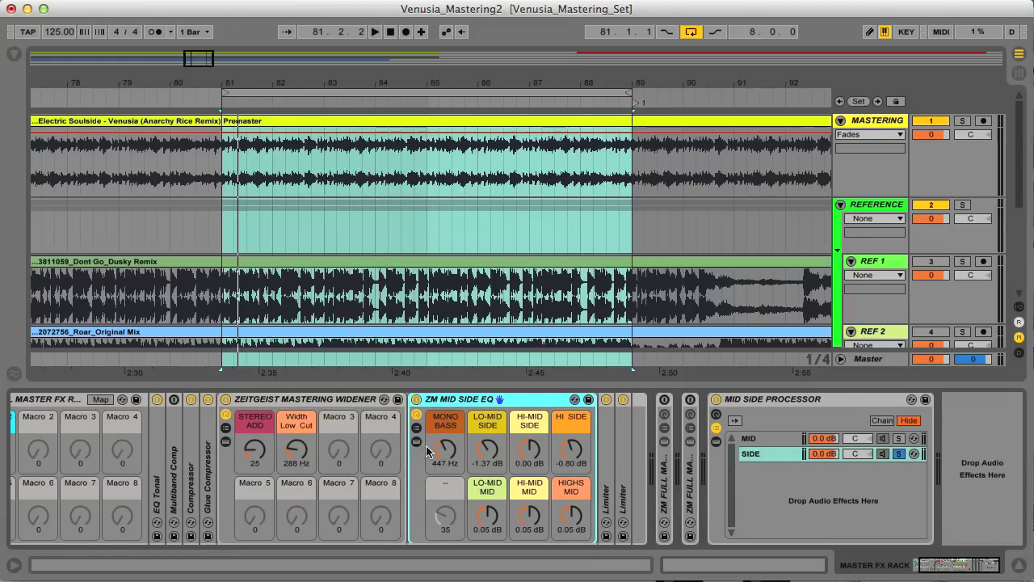
# Step: Play the loop, comparing the soloed SIDE chain with Widener and Mid Side EQ off and on, then unsolo SIDE
pyautogui.click(416, 399)
pyautogui.click(226, 399)
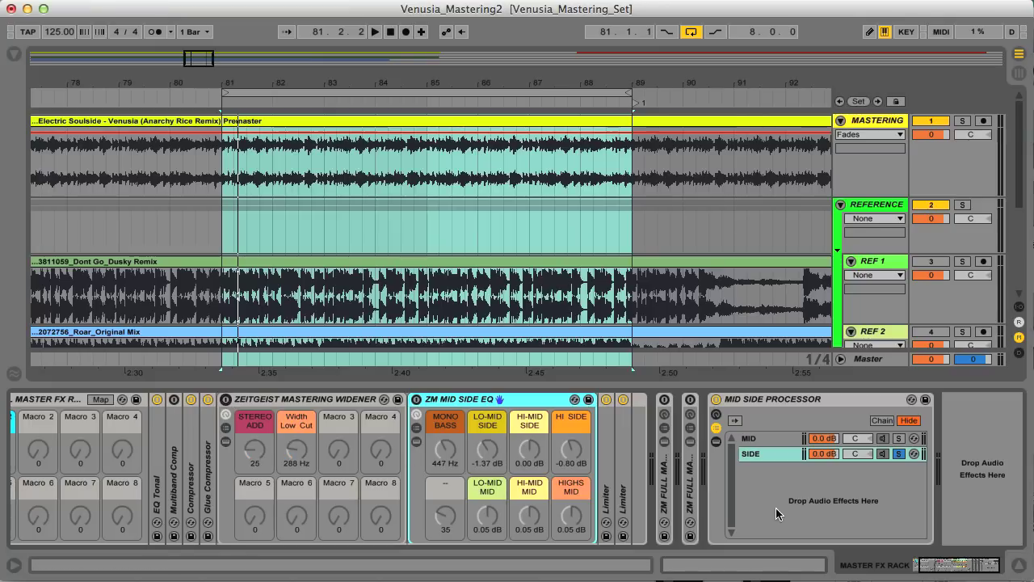
pyautogui.press('space')
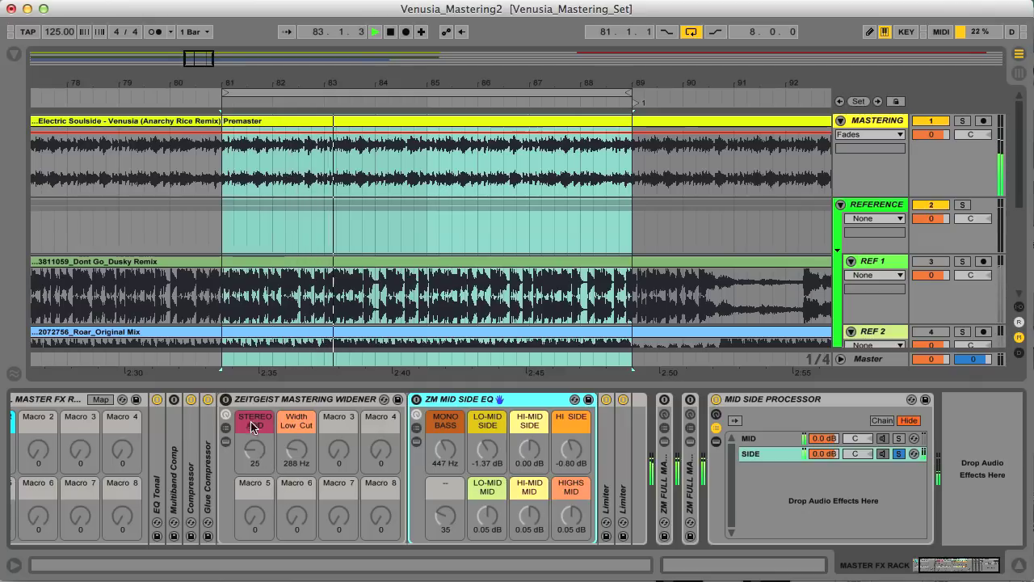
pyautogui.click(226, 399)
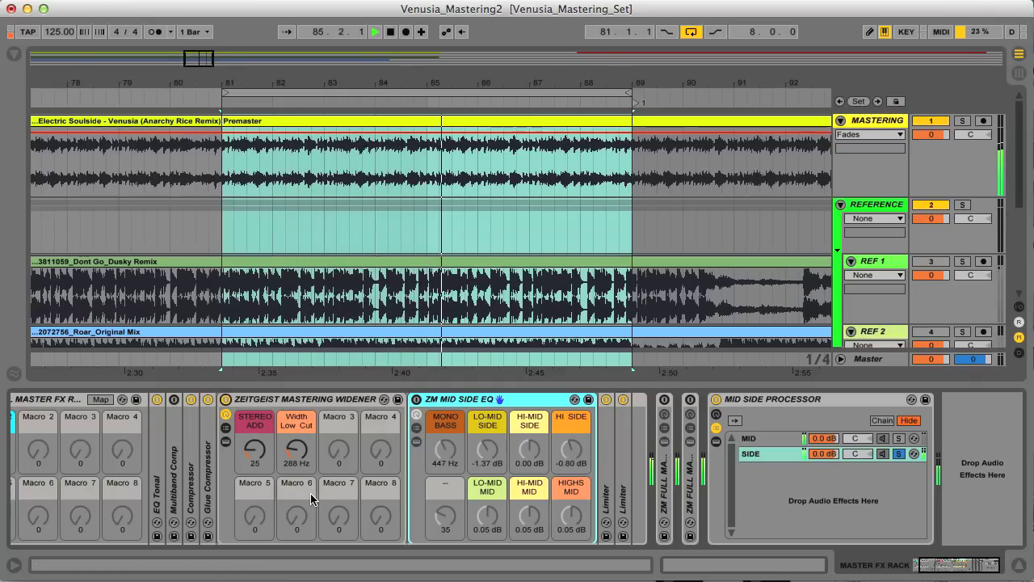
pyautogui.click(416, 400)
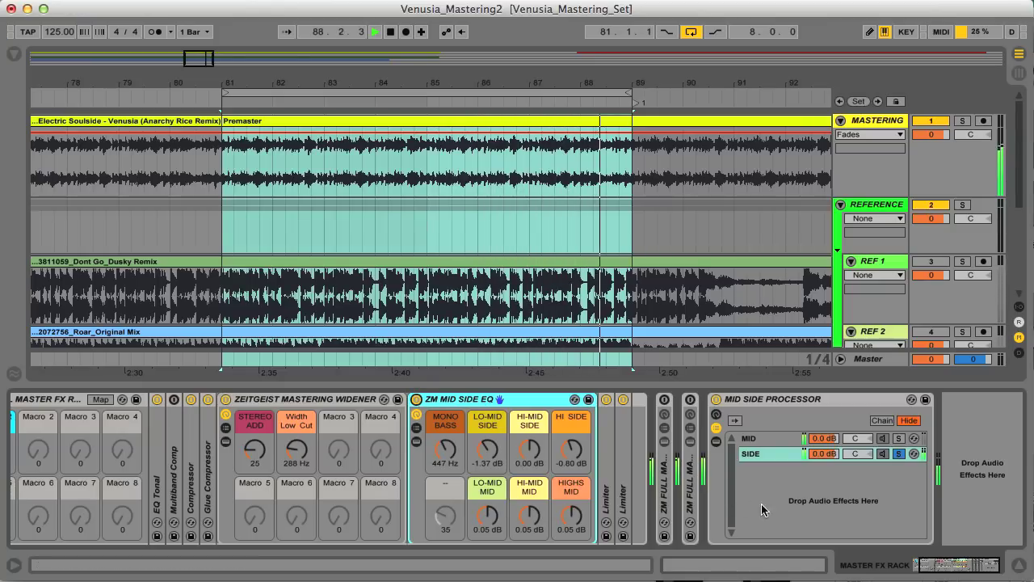
pyautogui.click(898, 454)
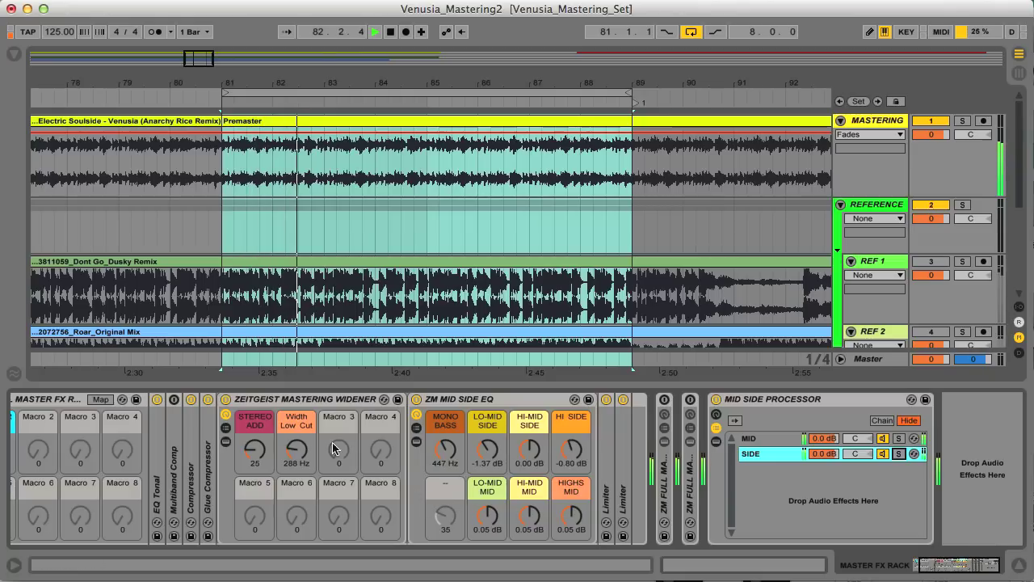
# Step: Compare the full mix with Widener and Mid Side EQ bypassed versus active, then fold both devices up
pyautogui.click(225, 399)
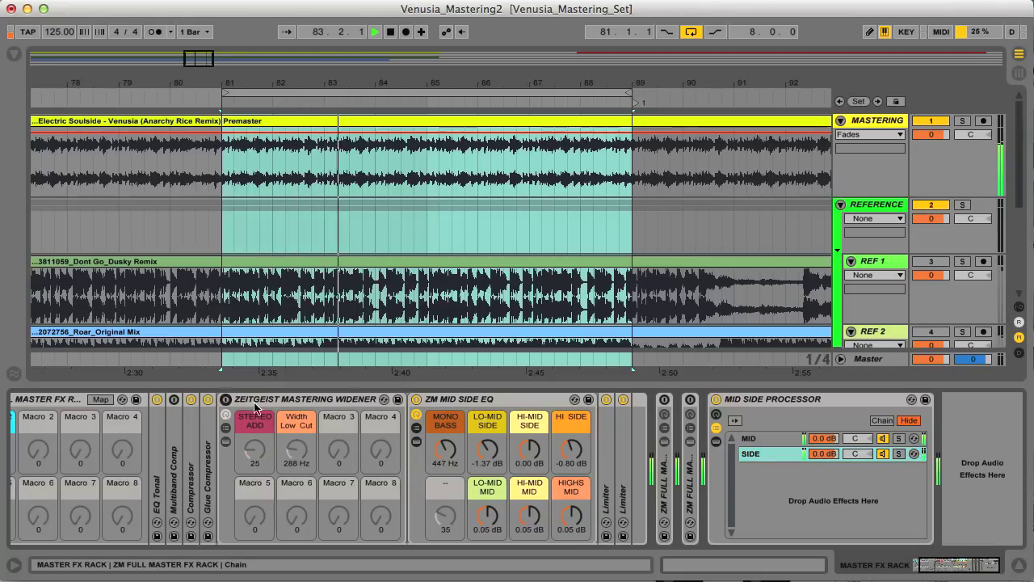
pyautogui.click(416, 399)
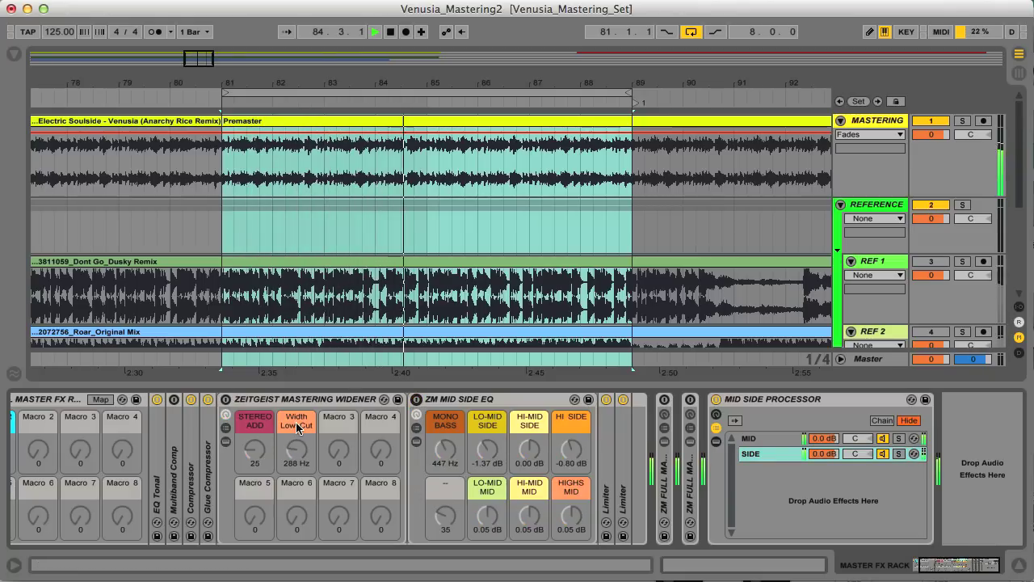
pyautogui.click(226, 399)
pyautogui.click(416, 399)
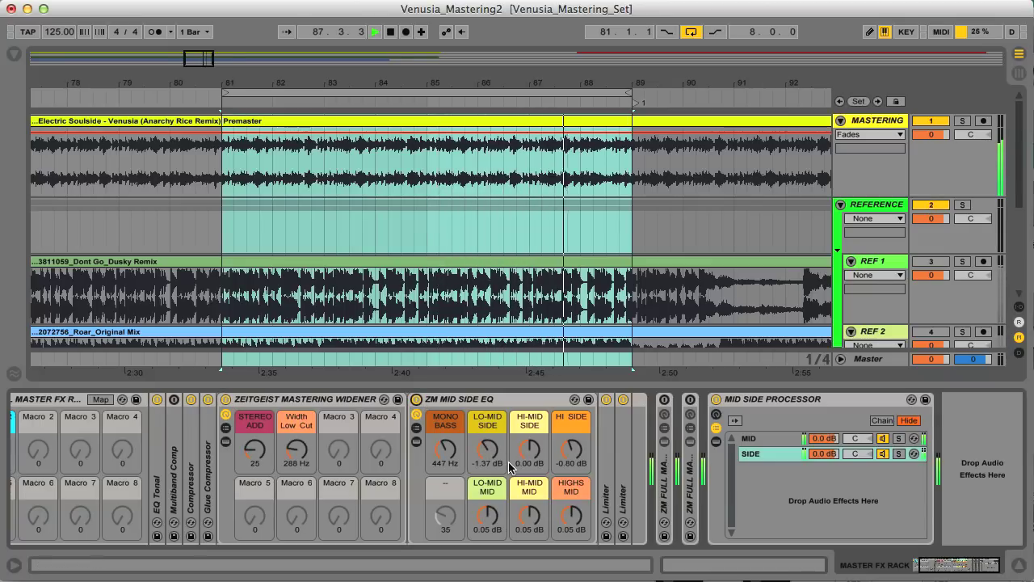
pyautogui.doubleClick(485, 399)
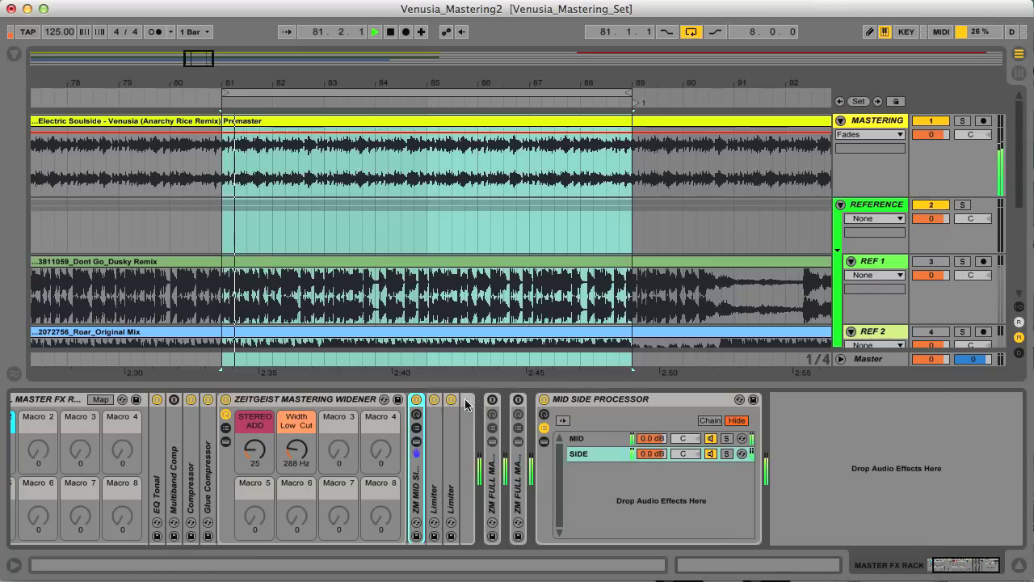
pyautogui.doubleClick(320, 399)
pyautogui.hscroll(-3, 120, 483)
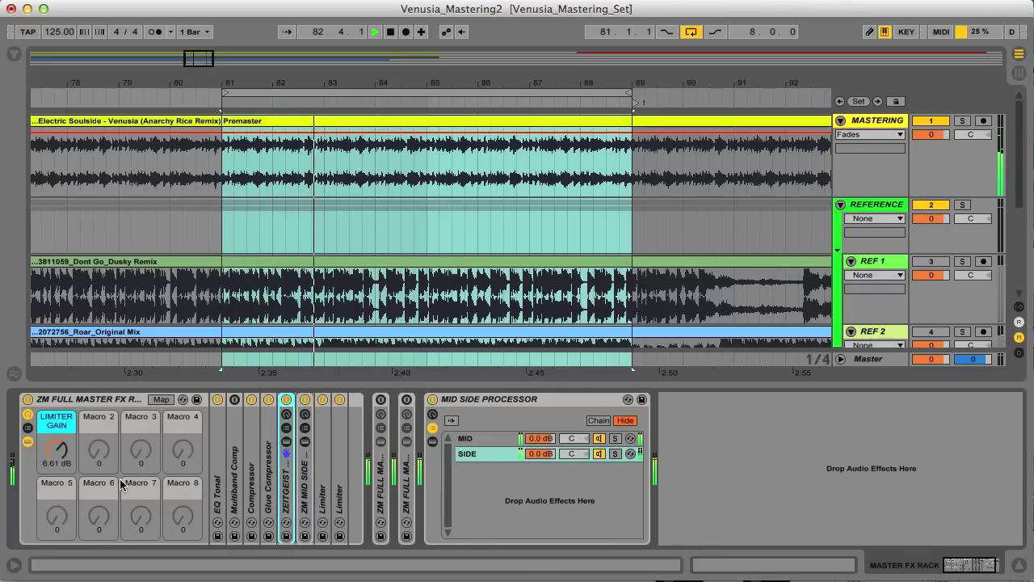
pyautogui.click(26, 443)
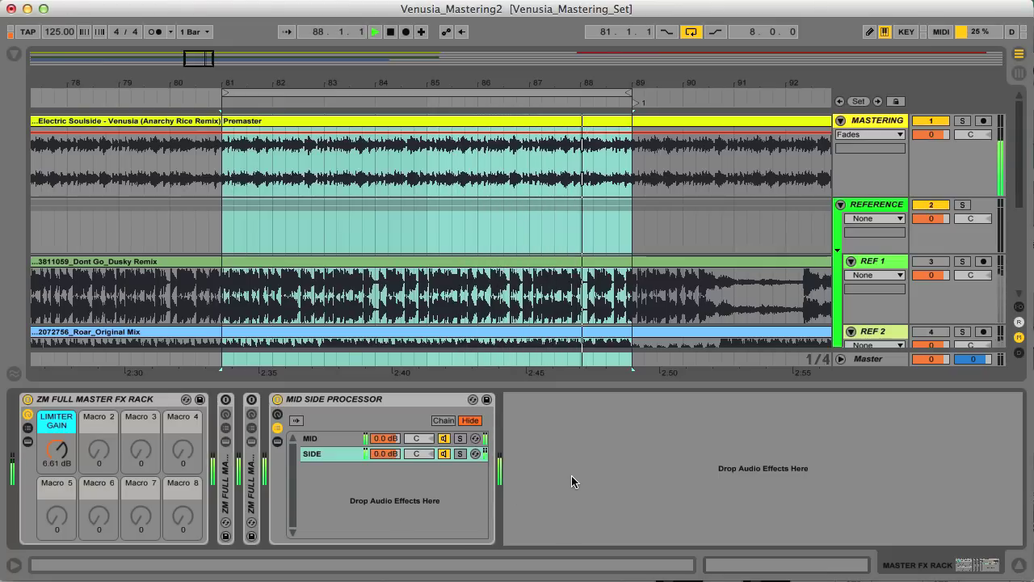
pyautogui.scroll(-2, 555, 261)
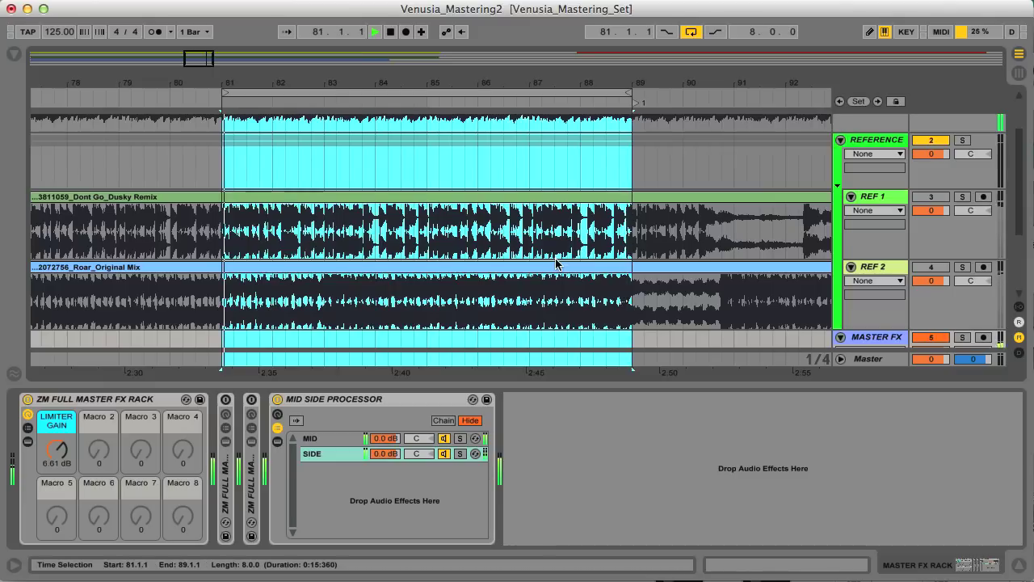
pyautogui.scroll(2, 555, 261)
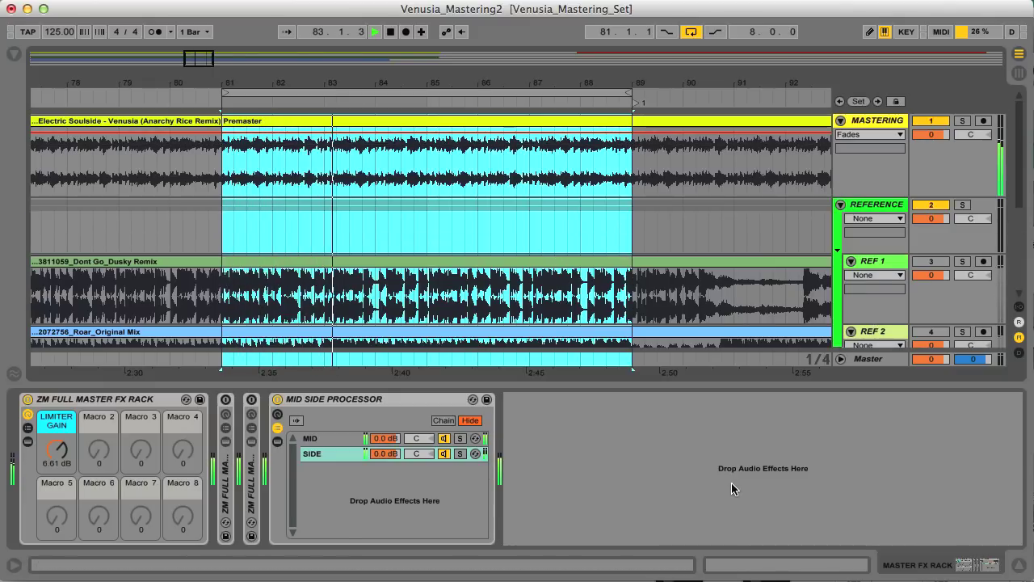
pyautogui.press('Up')
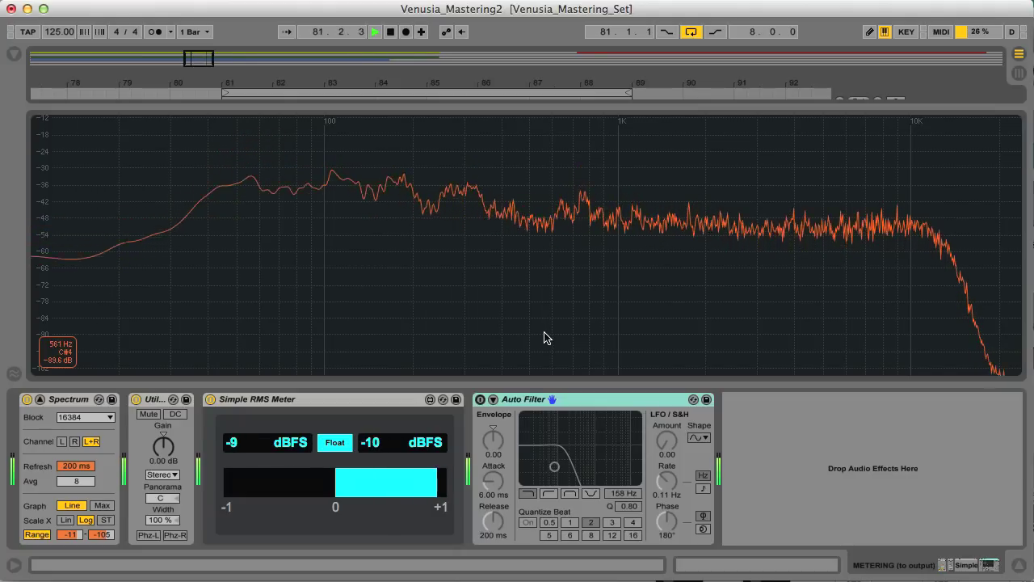
# Step: Jump playback to around bar 110 and raise the ZM Mid Side Compressor's SIDE threshold to -7.54 dB
pyautogui.press('Up')
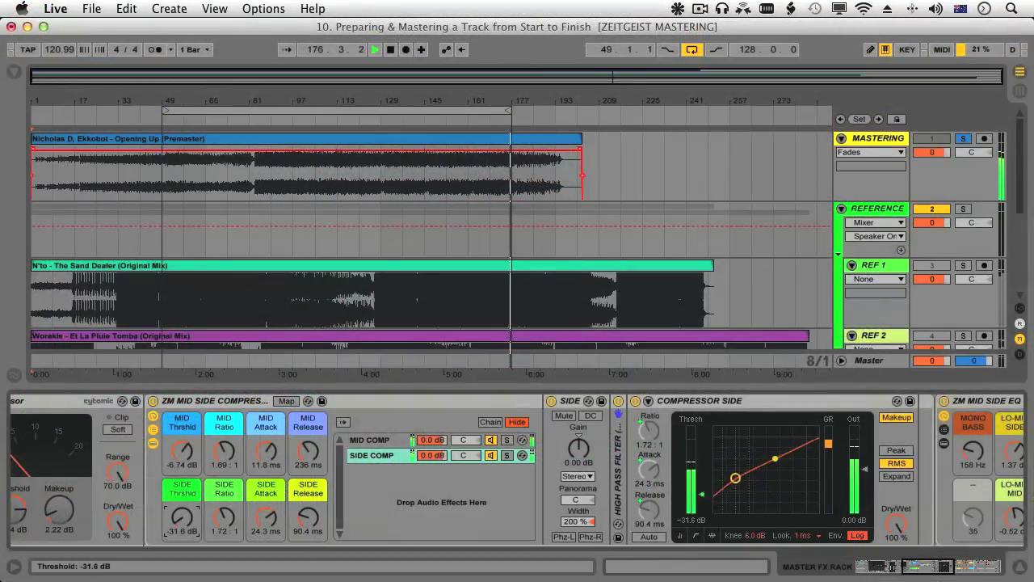
pyautogui.moveTo(182, 517); pyautogui.dragTo(182, 522)
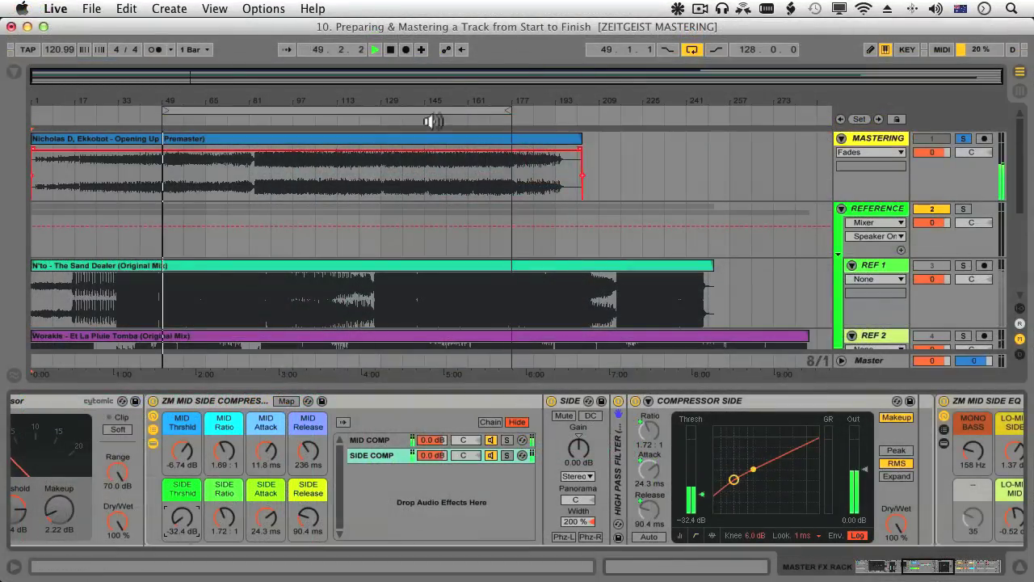
pyautogui.click(330, 118)
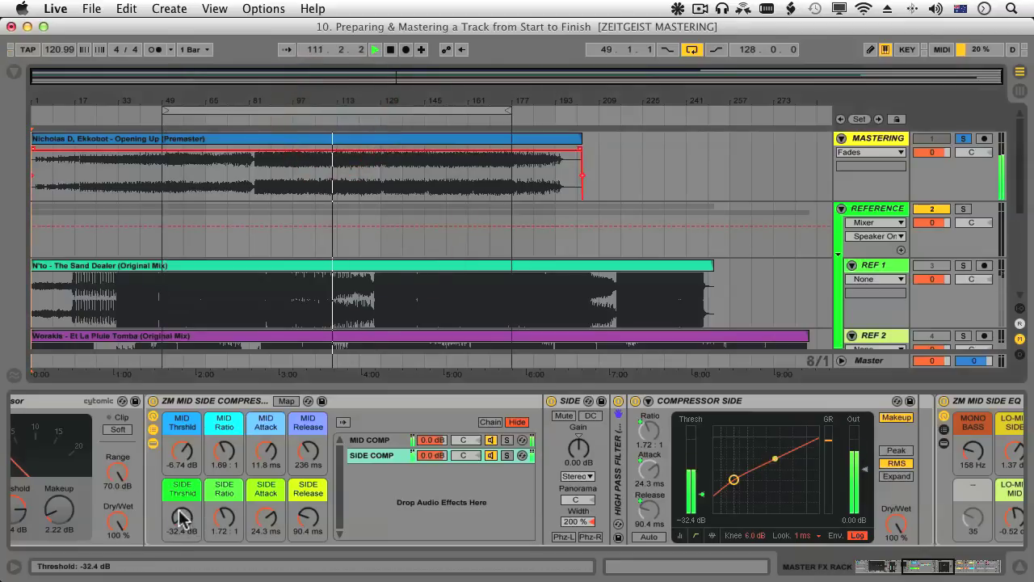
pyautogui.moveTo(184, 526); pyautogui.dragTo(184, 425)
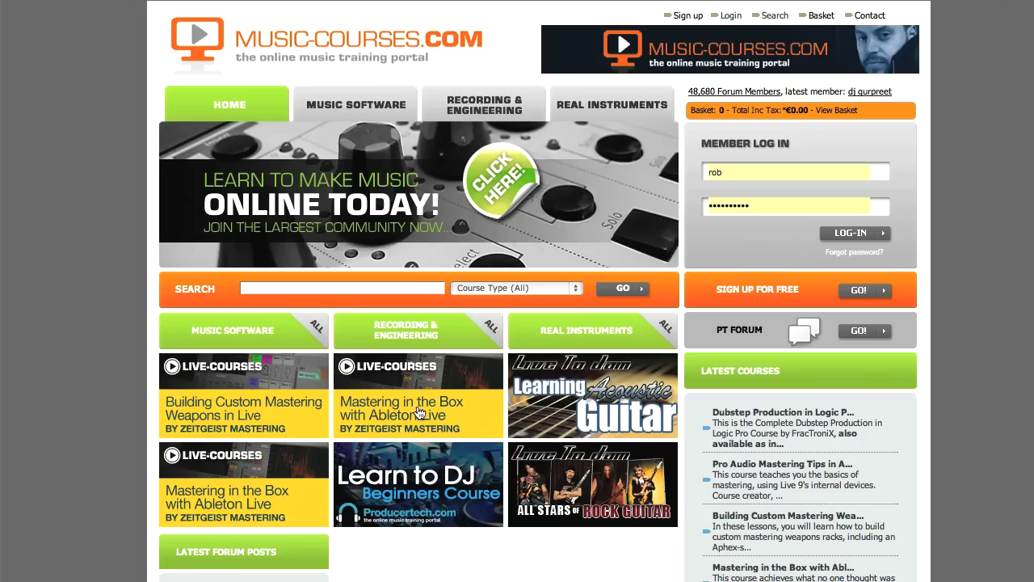
# Step: Select the 'Mastering in the Box with Ableton Live' course tile on the Music-Courses.com home page
pyautogui.click(418, 412)
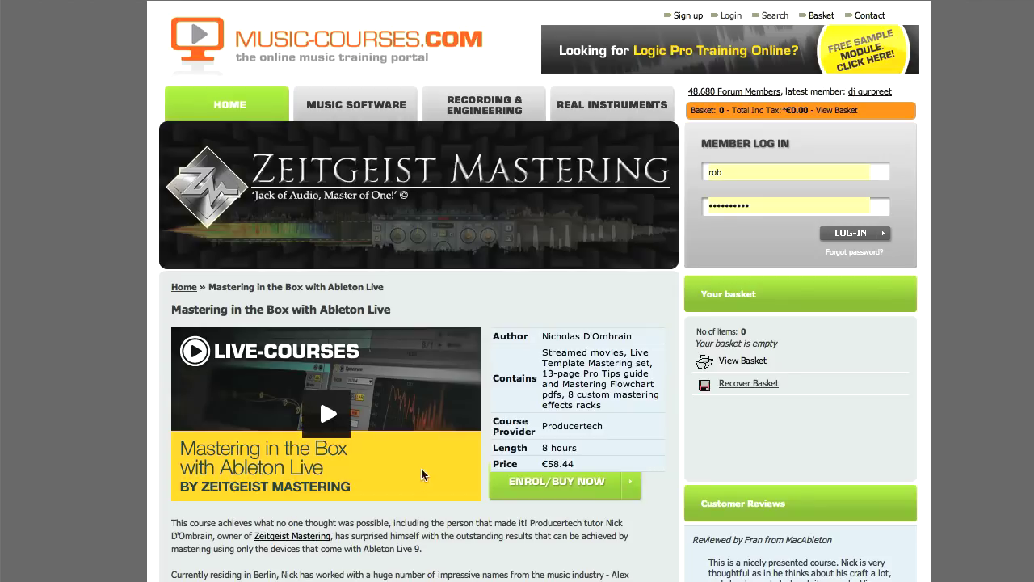